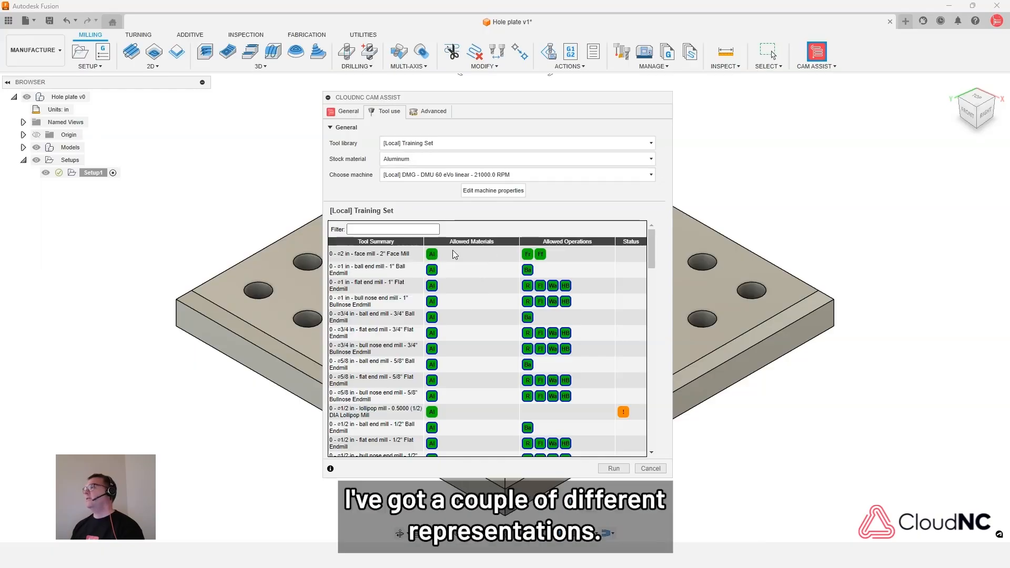
- Move the CAM Assist dialog aside and open the tool library in a restored, enlarged window next to it
mouse_move(433, 262)
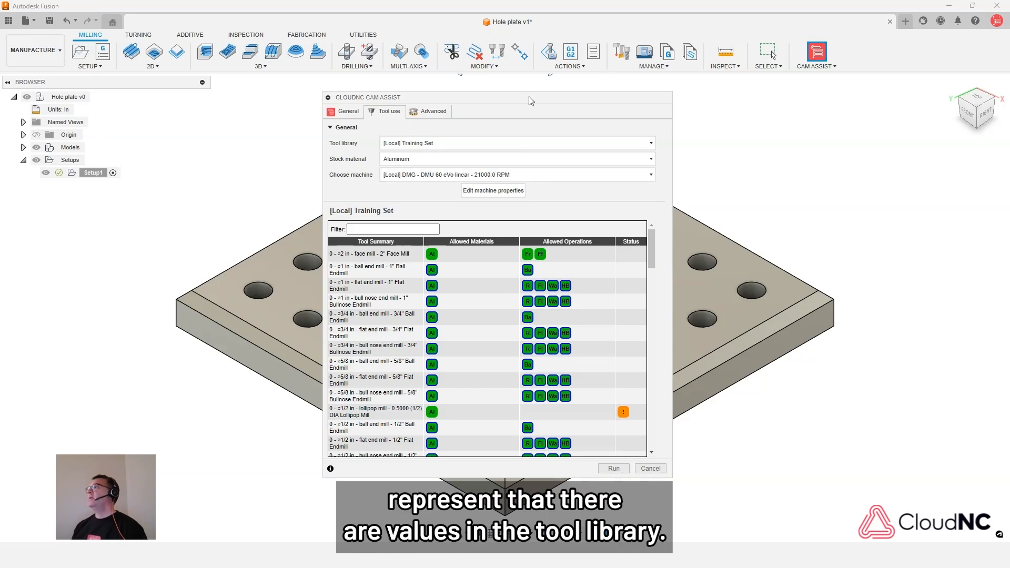
left_click_drag(529, 99, 793, 93)
left_click(622, 51)
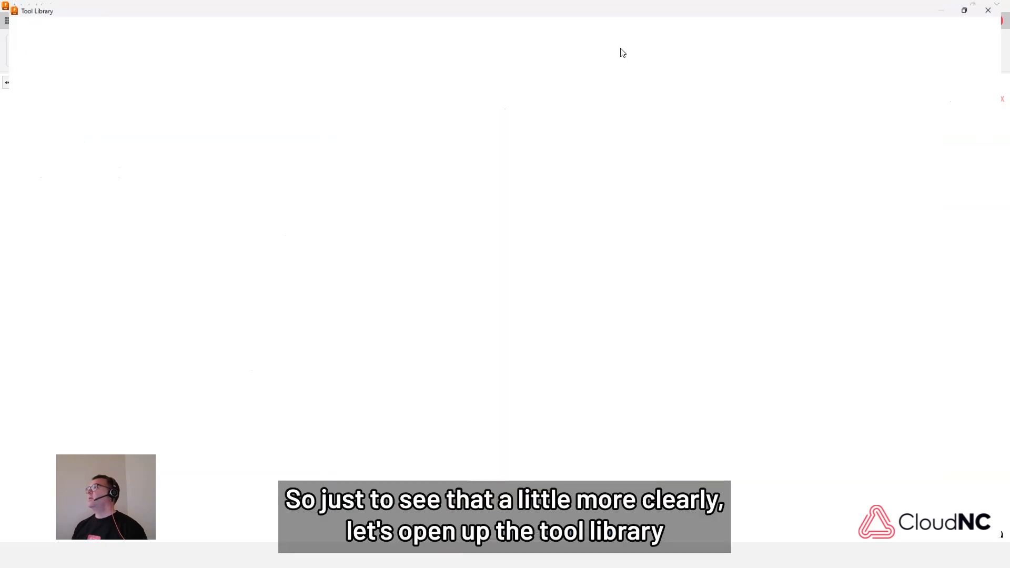
left_click(973, 6)
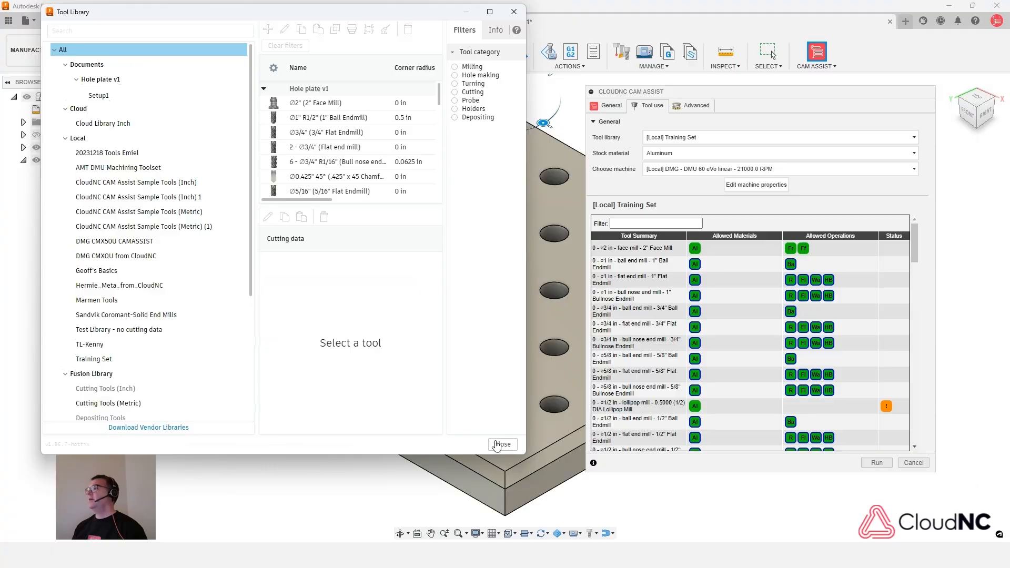
left_click_drag(526, 455, 590, 530)
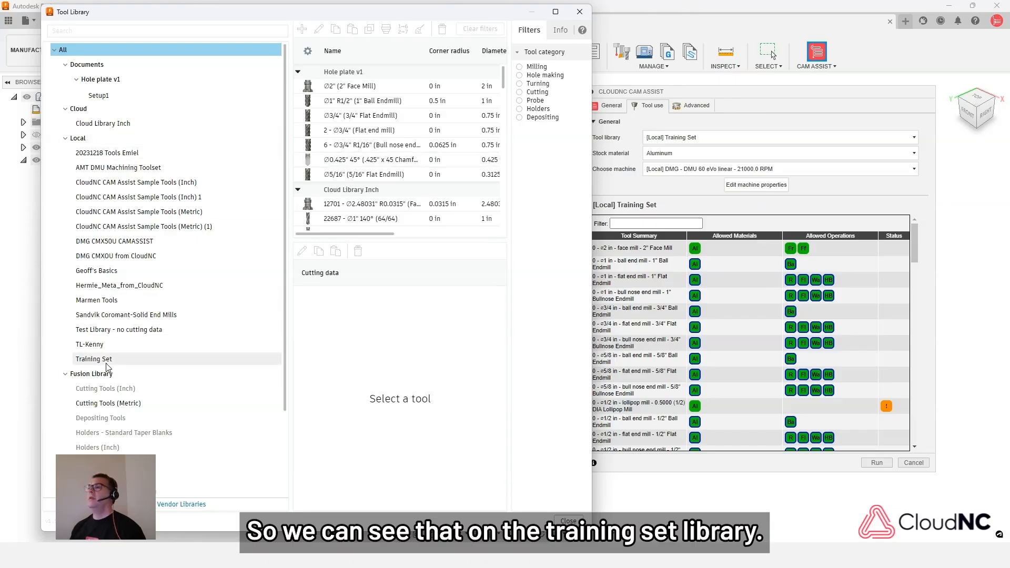
- Open the local Training Set library and browse its tools
left_click(108, 361)
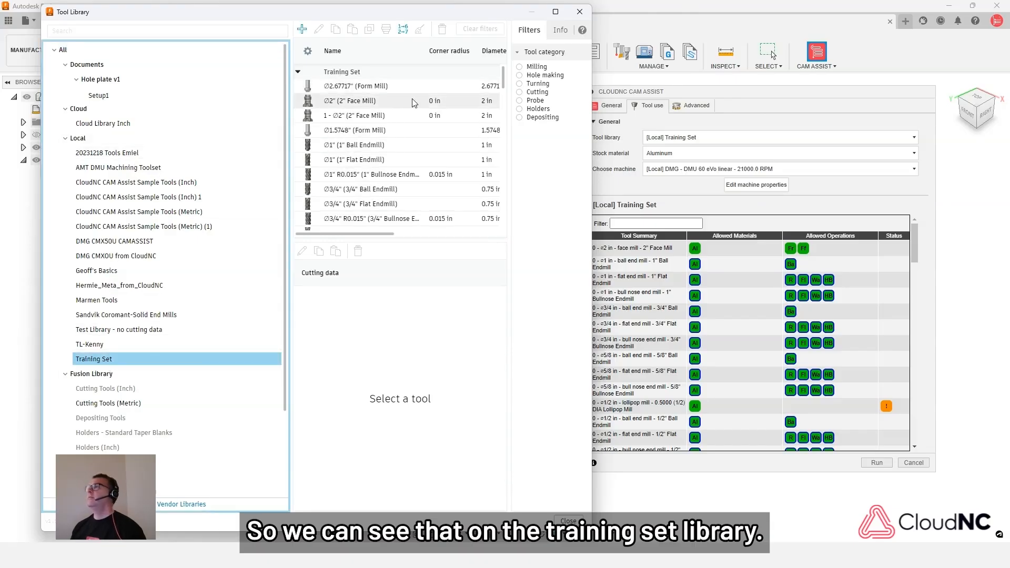
scroll(368, 142, "down", 1)
scroll(367, 144, "down", 3)
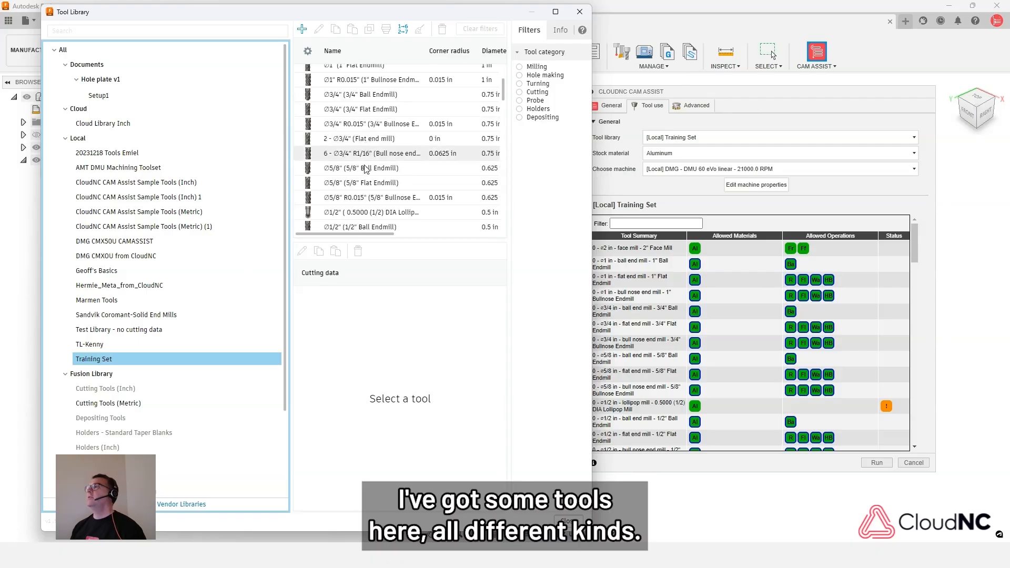
scroll(352, 173, "up", 3)
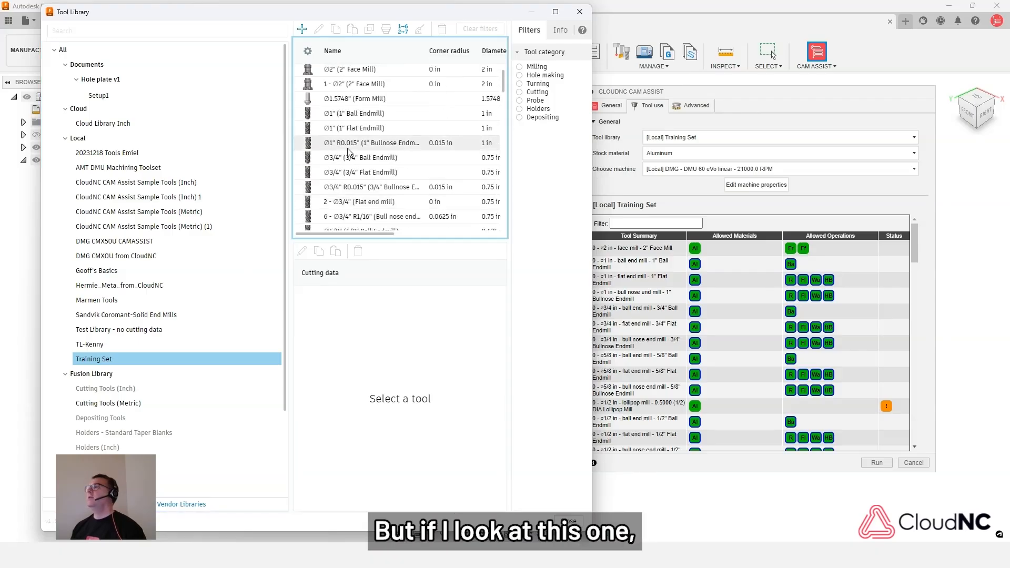
- Select the 1" R0.015" bullnose endmill and review its cutting data presets for the different materials
left_click(347, 147)
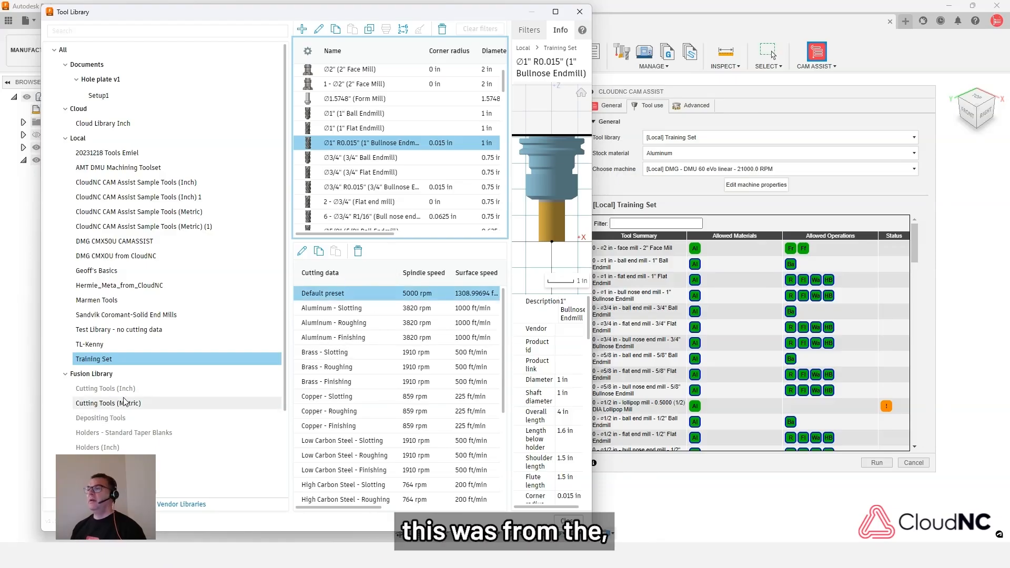
scroll(123, 381, "down", 2)
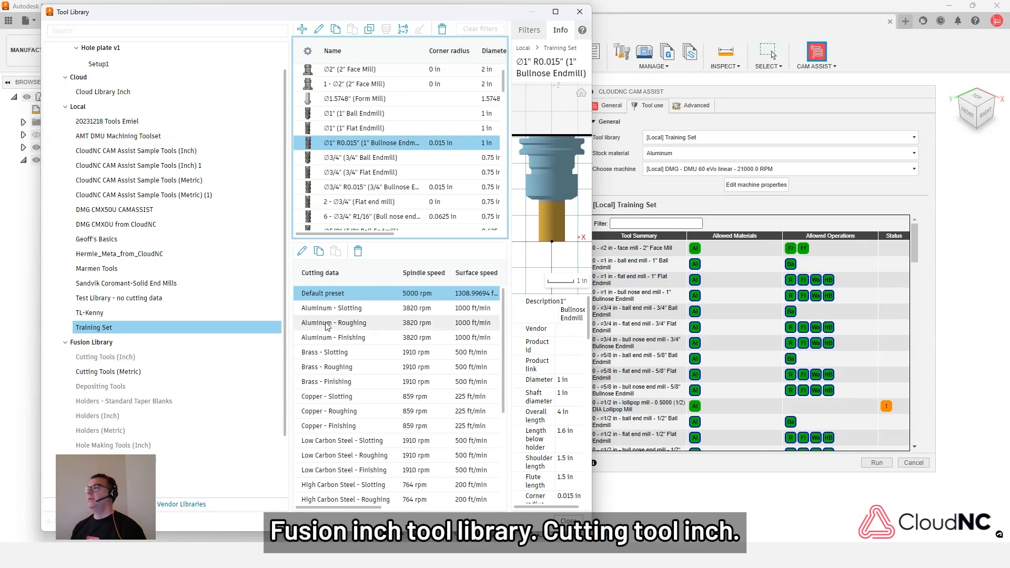
scroll(343, 331, "down", 2)
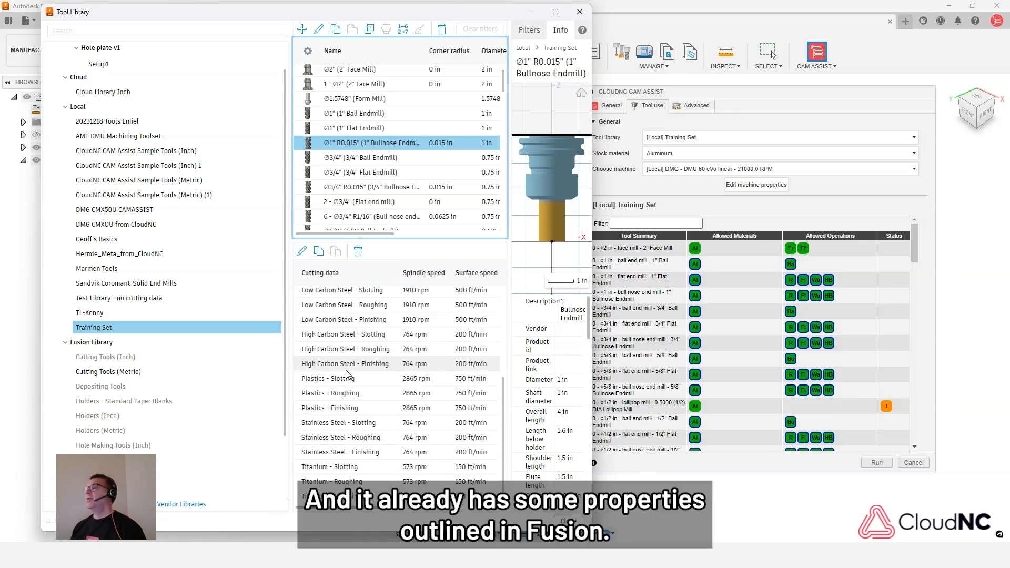
scroll(360, 415, "up", 2)
scroll(363, 389, "down", 3)
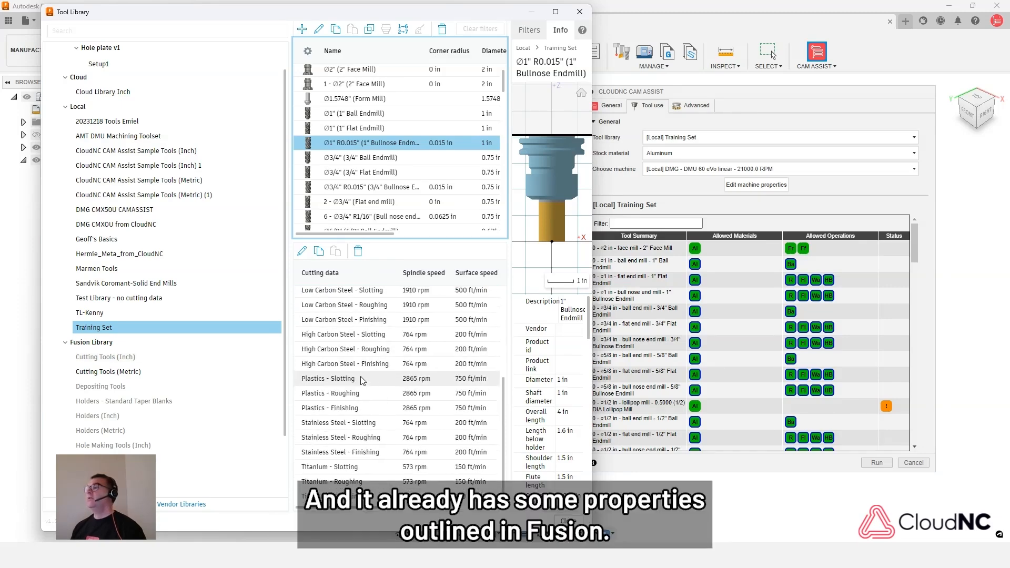
scroll(362, 371, "up", 2)
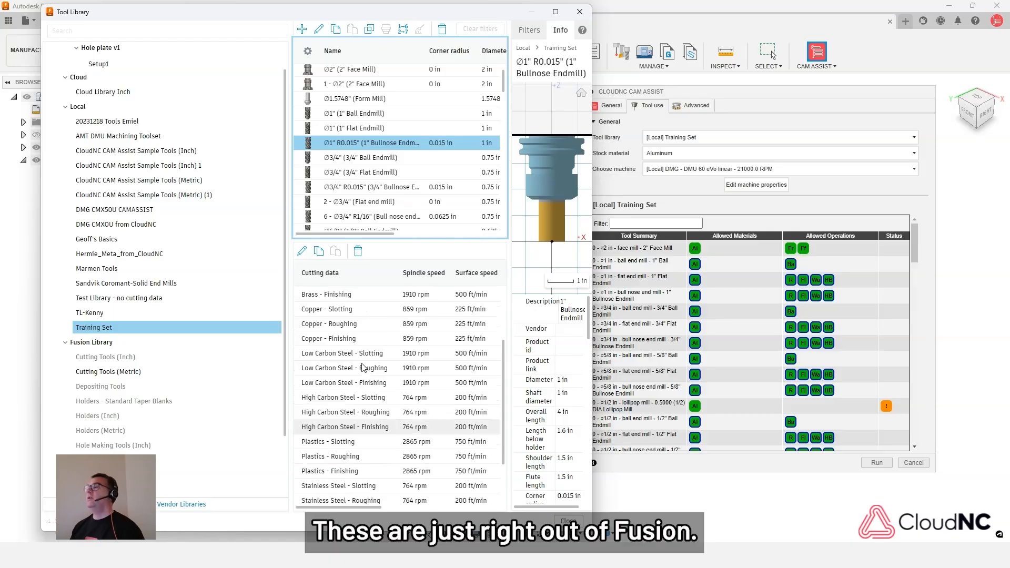
scroll(362, 360, "up", 2)
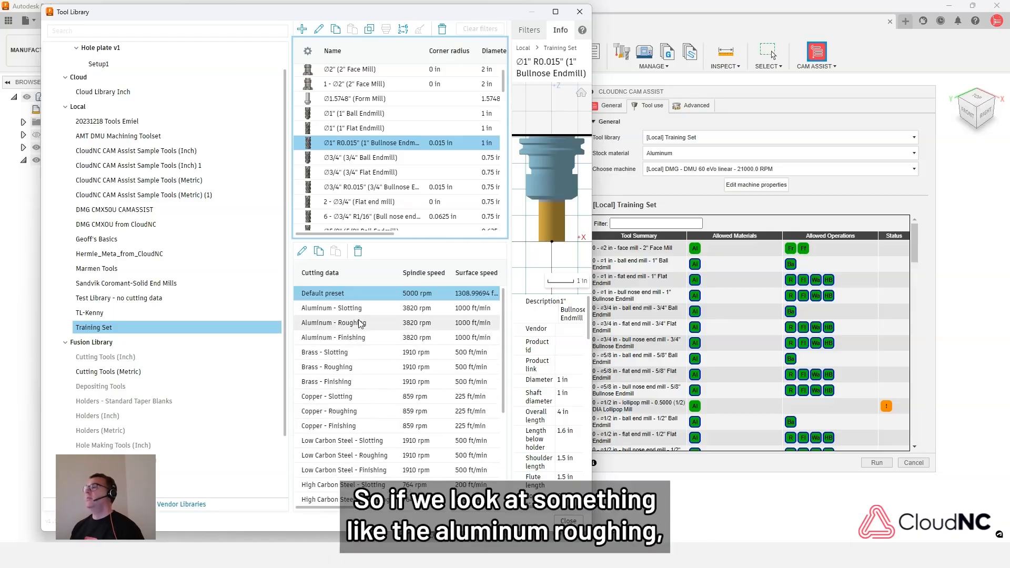
- Set the plunge feedrate of the bullnose endmill's Aluminum - Roughing preset to 40 in/min and accept the edit
left_click(413, 321)
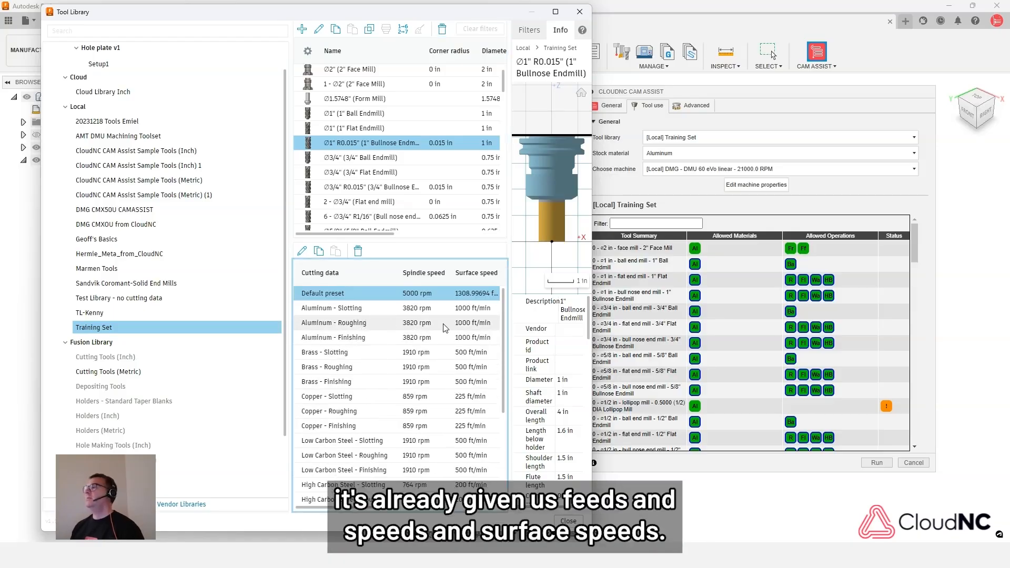
left_click(446, 328)
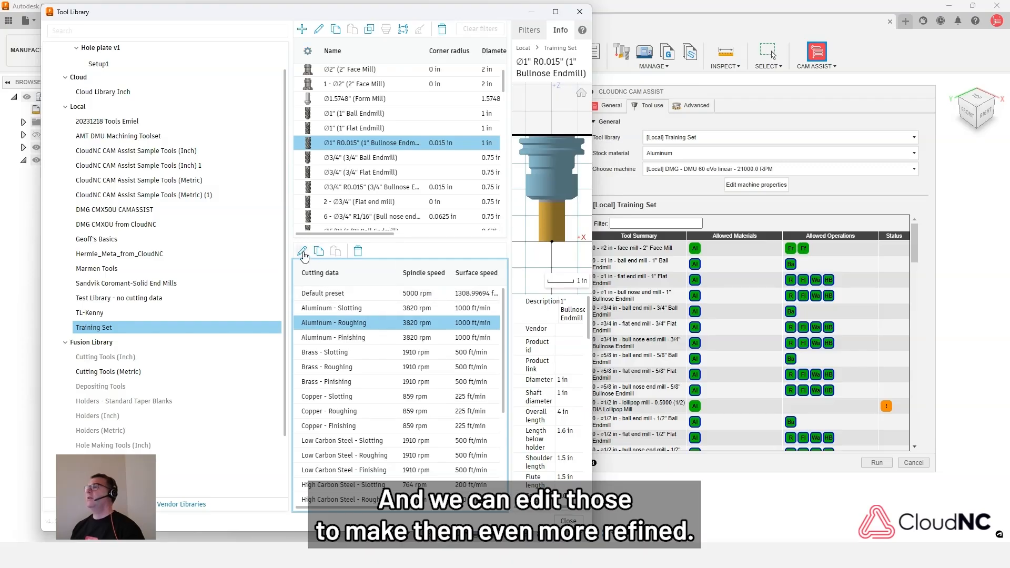
left_click(303, 253)
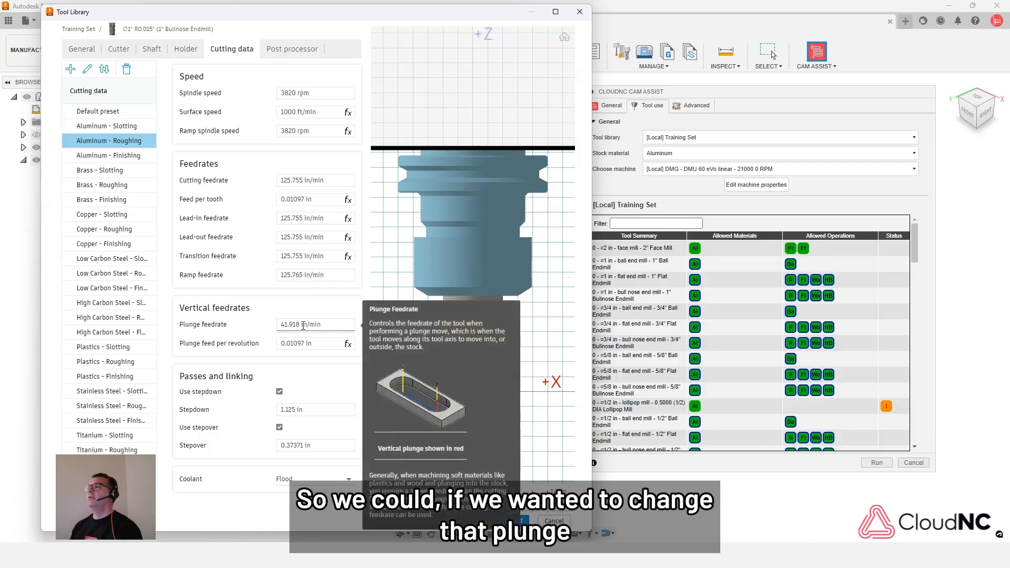
left_click(285, 325)
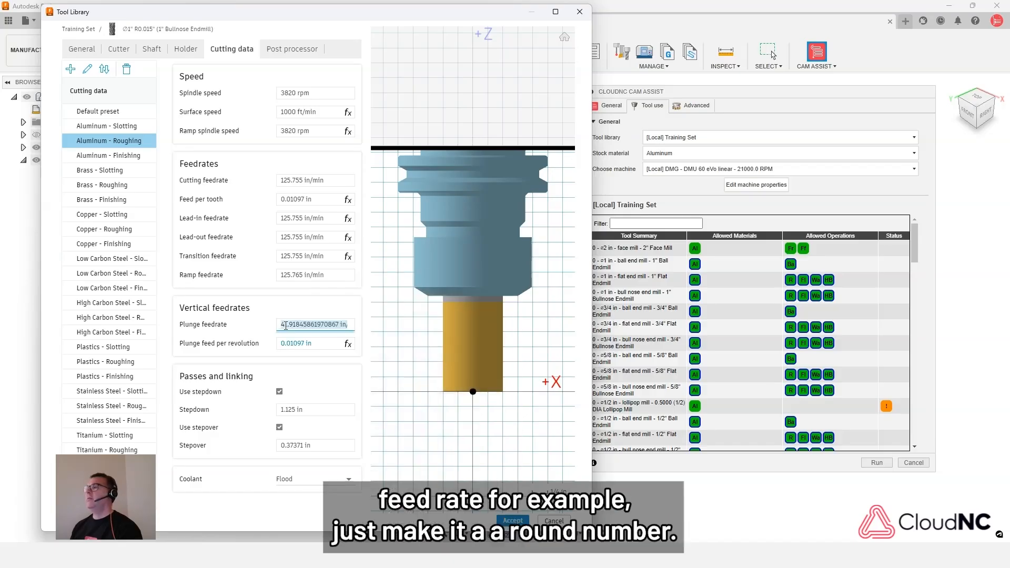
type("40")
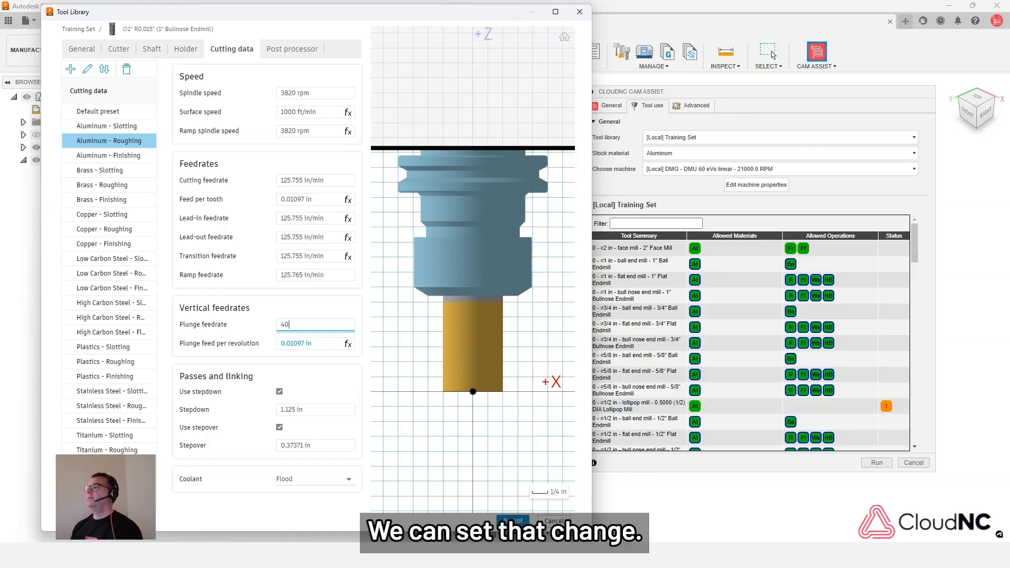
key("Return")
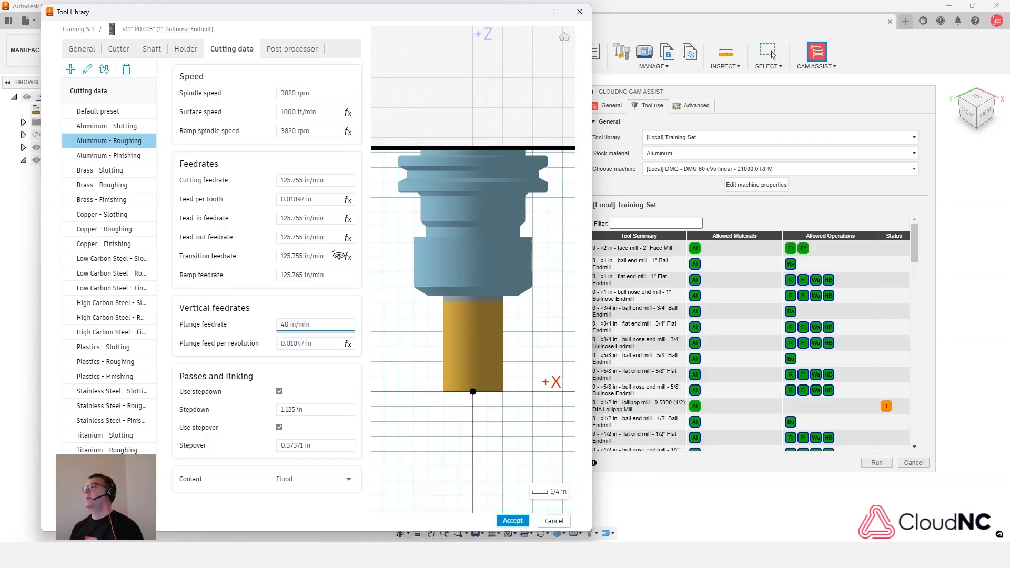
left_click(513, 522)
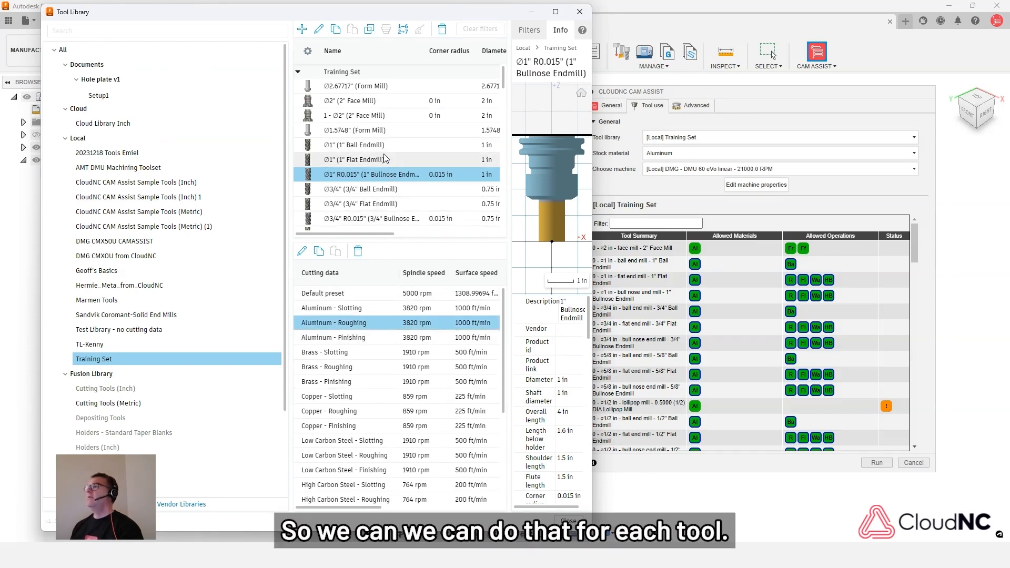
- Inspect the cutting data of tool 13, the 1/8" R1/16" ball end mill, and close the tool library
scroll(375, 211, "down", 3)
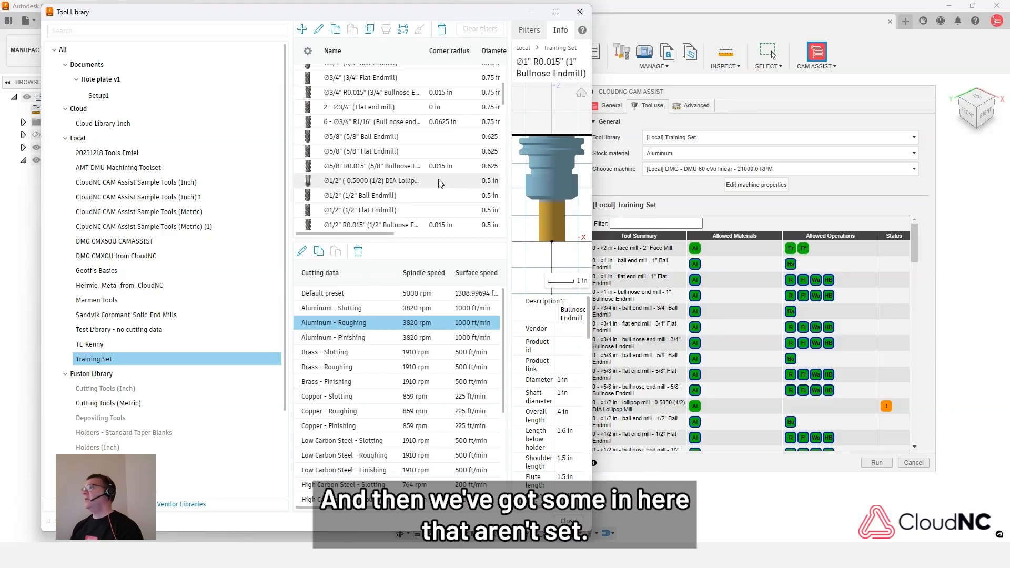
scroll(415, 192, "down", 6)
scroll(415, 192, "down", 8)
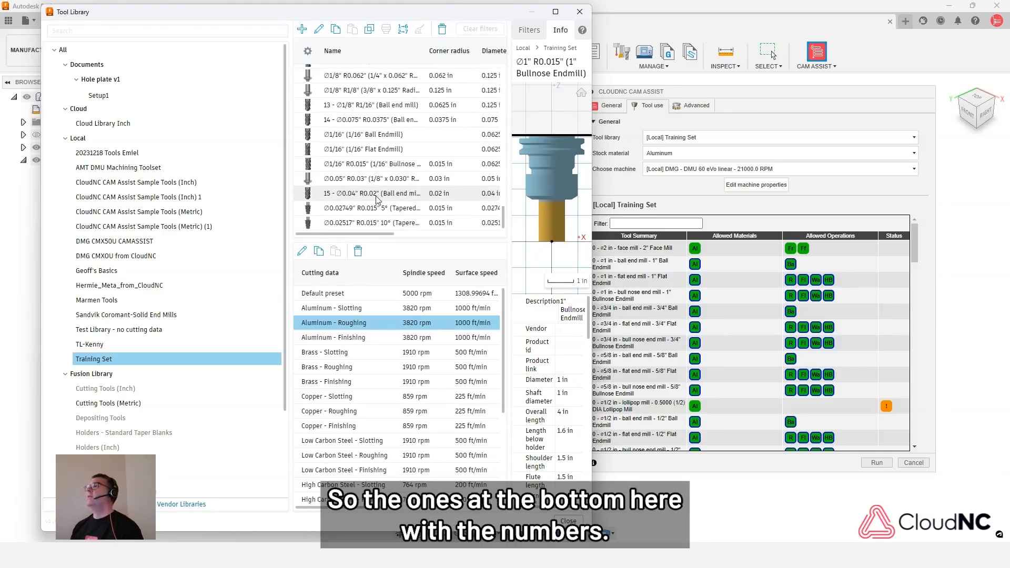
left_click(353, 108)
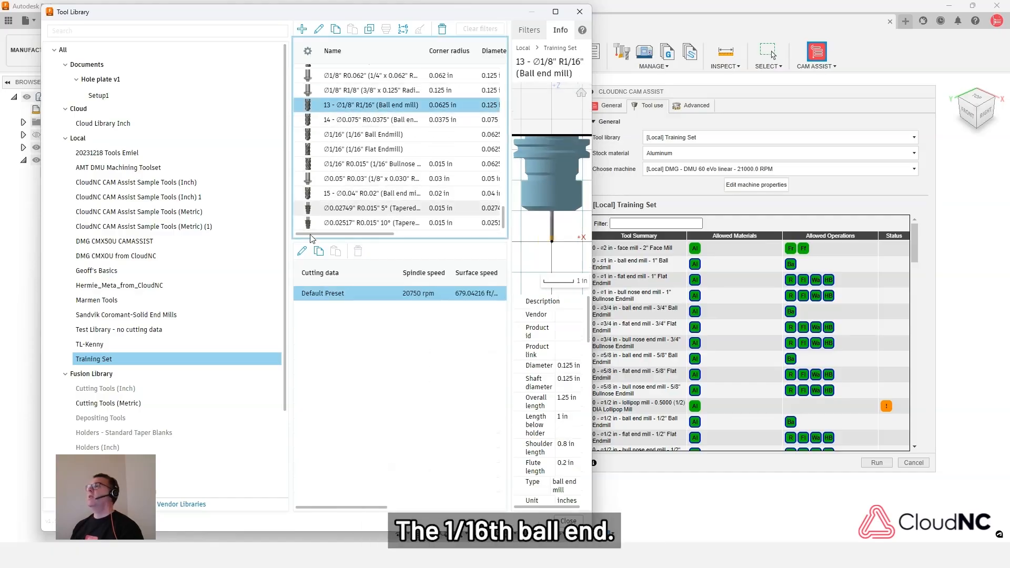
left_click(338, 295)
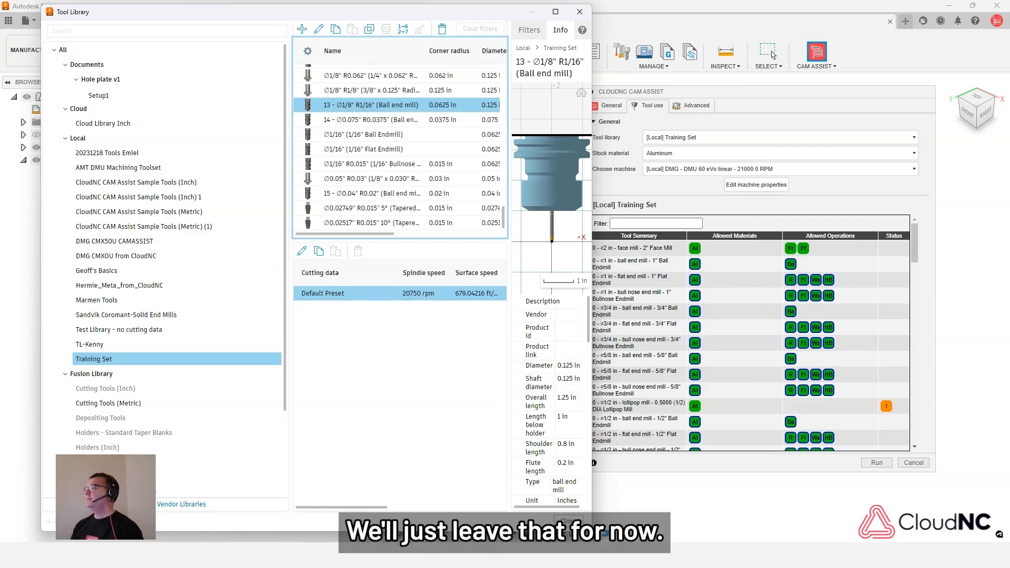
left_click(573, 522)
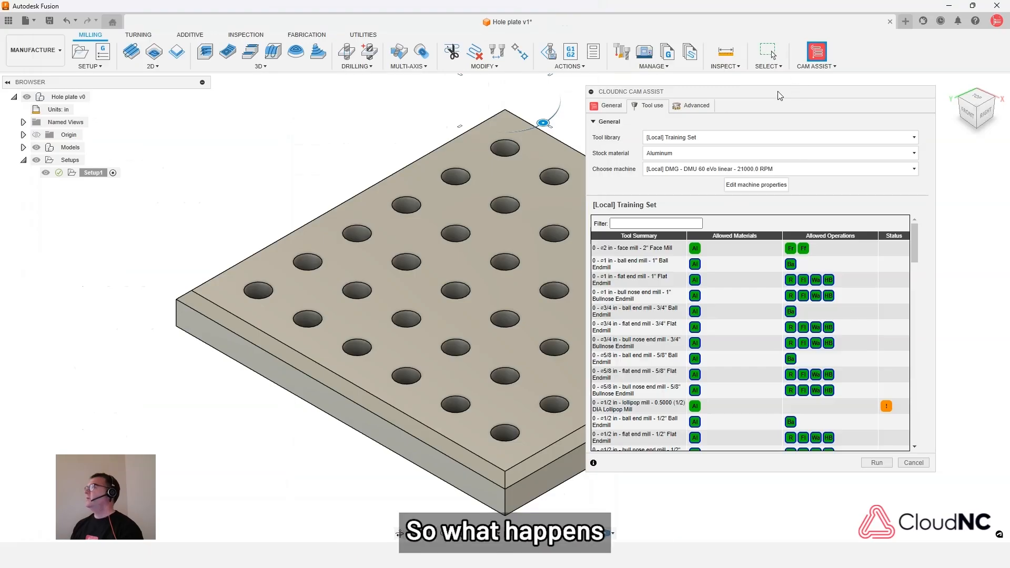
- Run CAM Assist for Setup1 with the current tool settings and acknowledge its completion
left_click_drag(778, 97, 809, 87)
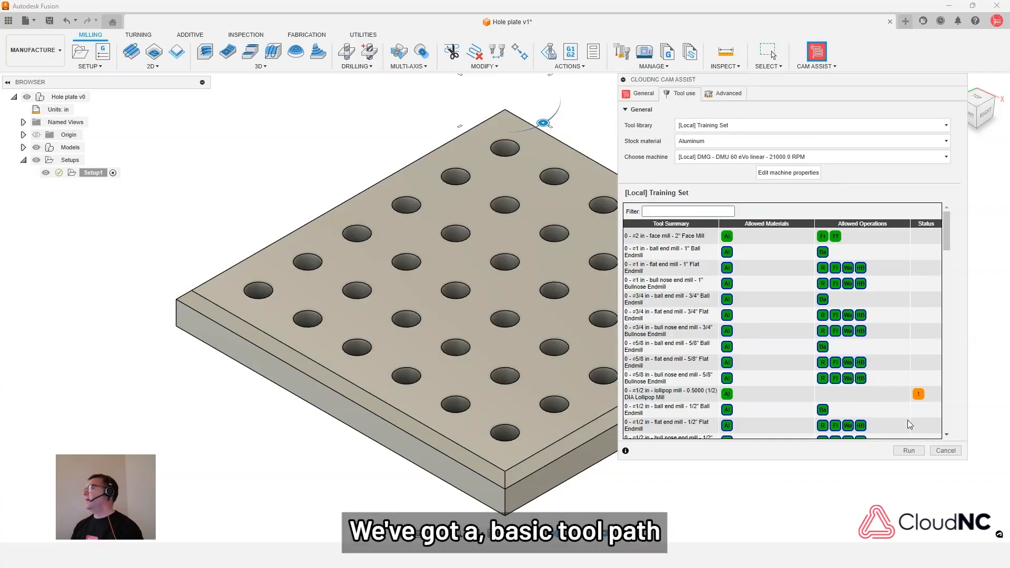
left_click(909, 451)
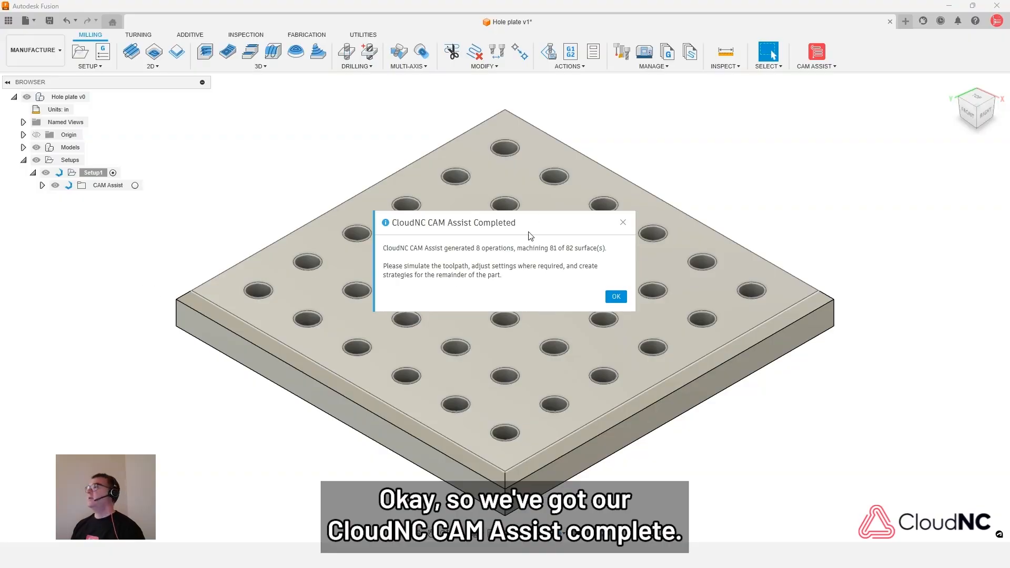
left_click(617, 298)
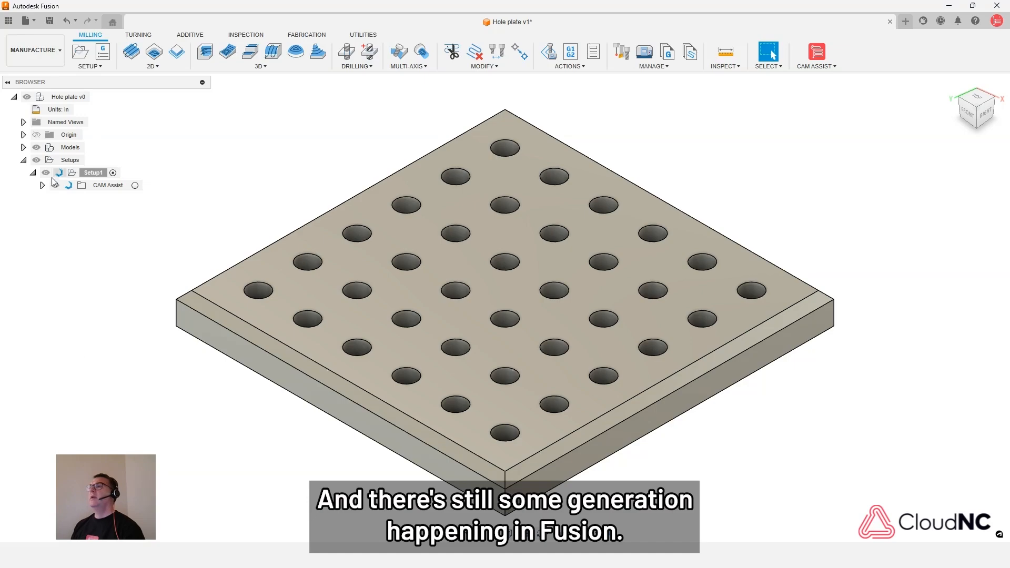
- Expand the CAM Assist folder under Setup1 and its Facing, Roughing, Wall, Holemaking, Freeform and Deburring groups
left_click(42, 186)
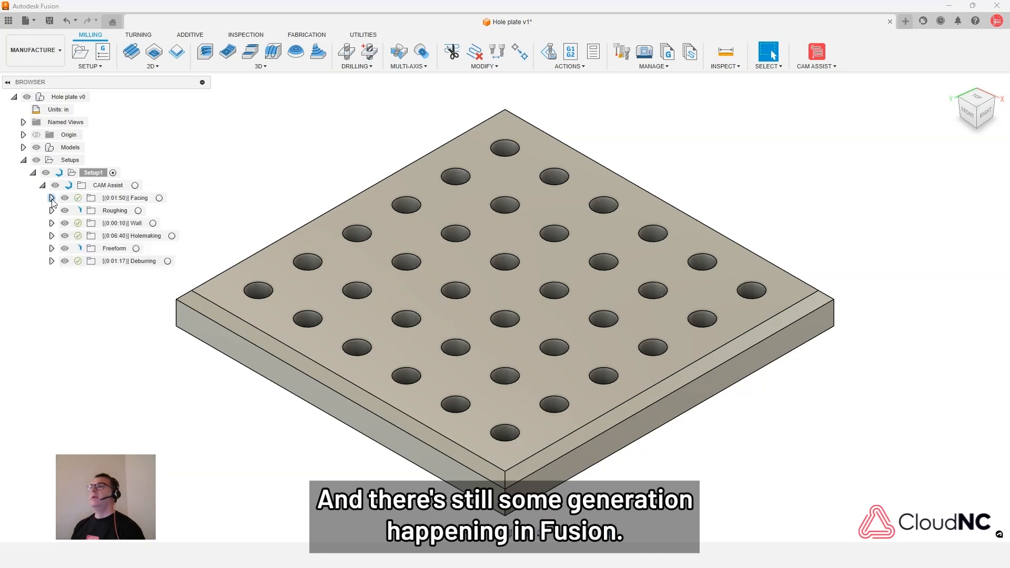
left_click(52, 198)
left_click(52, 236)
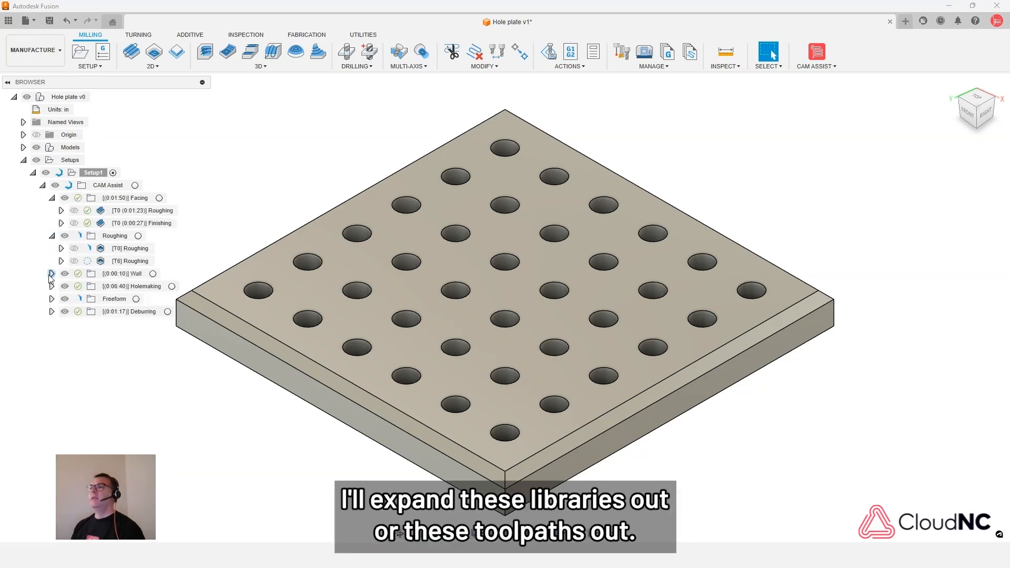
left_click(52, 274)
left_click(52, 298)
left_click(53, 324)
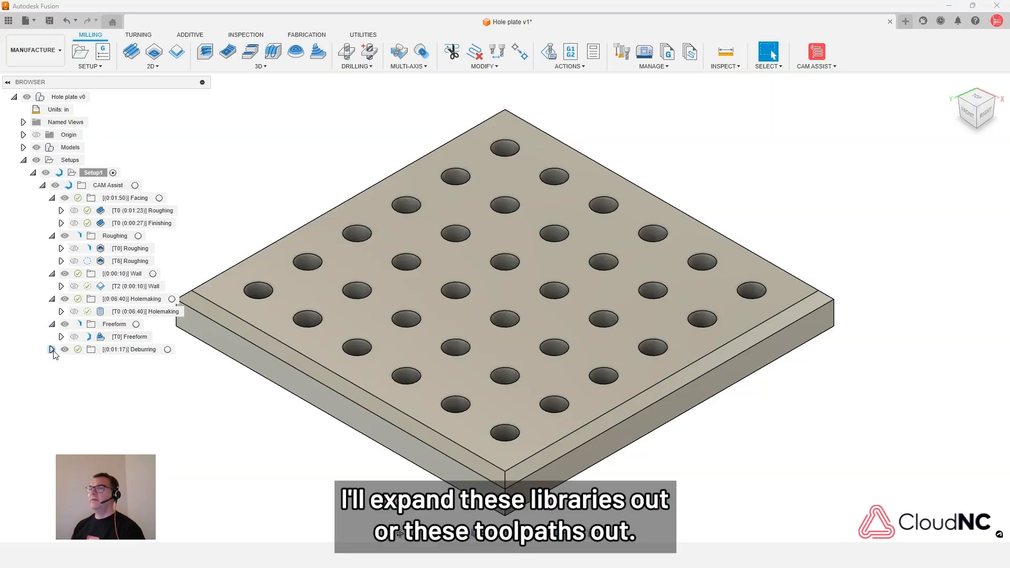
left_click(52, 350)
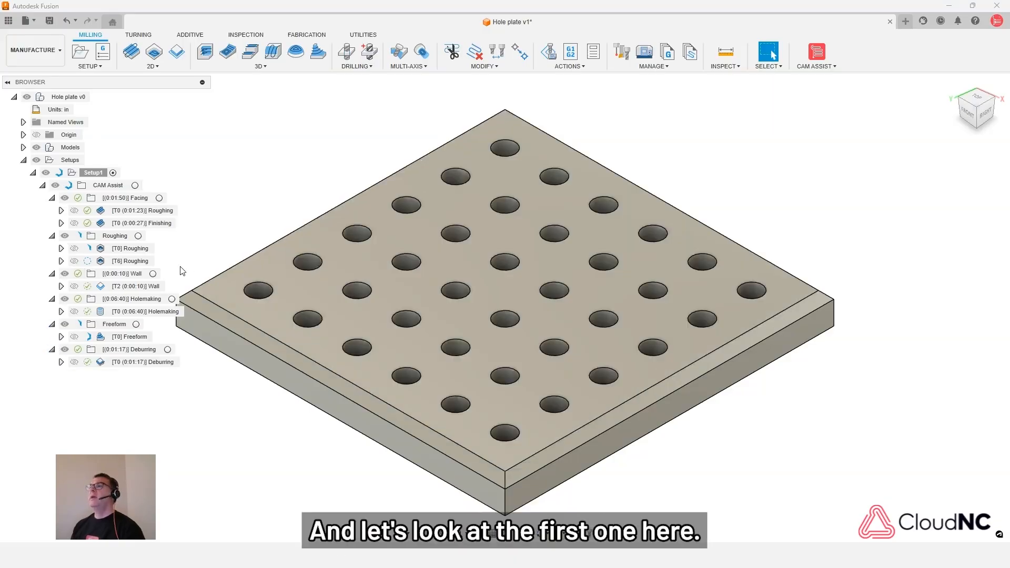
- Display the Facing group's Roughing toolpath and expand the operation to inspect the tool it uses
left_click(127, 211)
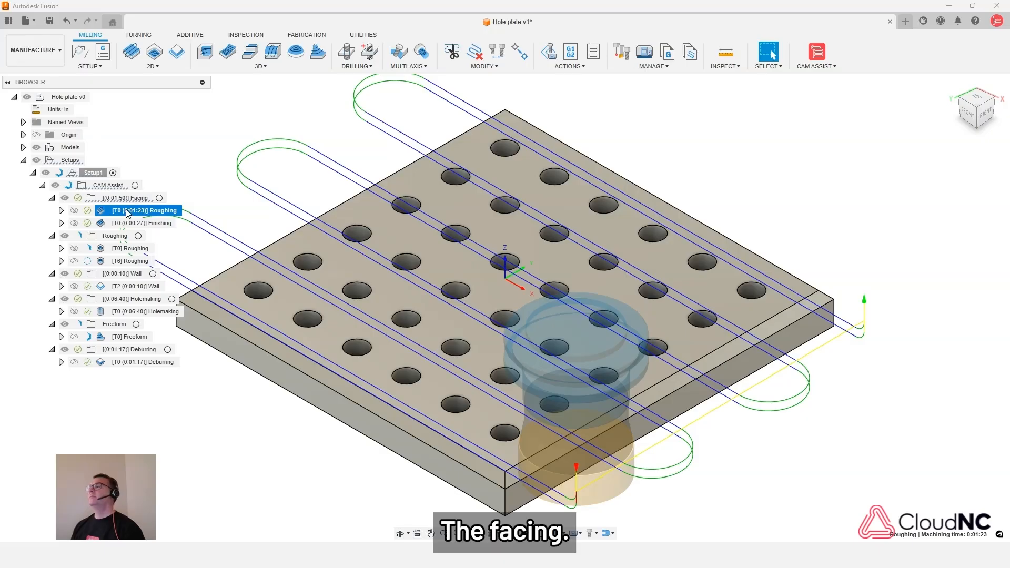
left_click(61, 210)
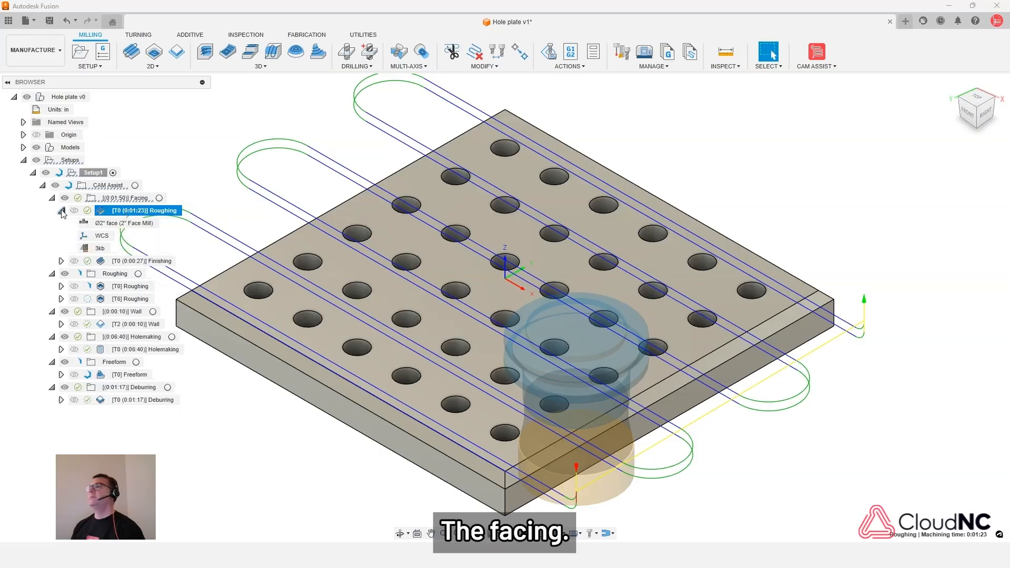
left_click(117, 225)
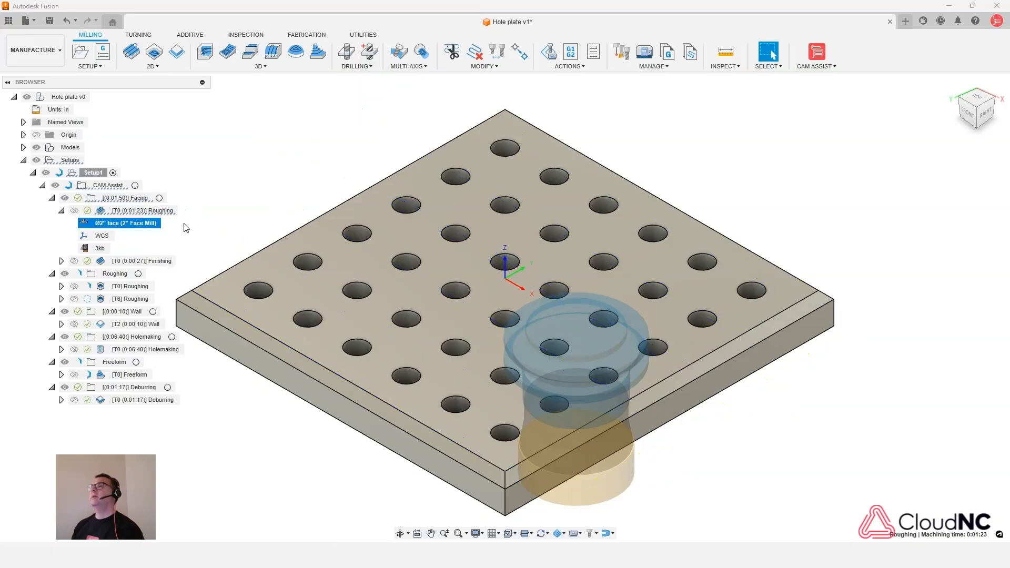
- Open the Facing group's Roughing operation for editing and inspect its spindle speed, surface speed and cutting feedrate
right_click(118, 212)
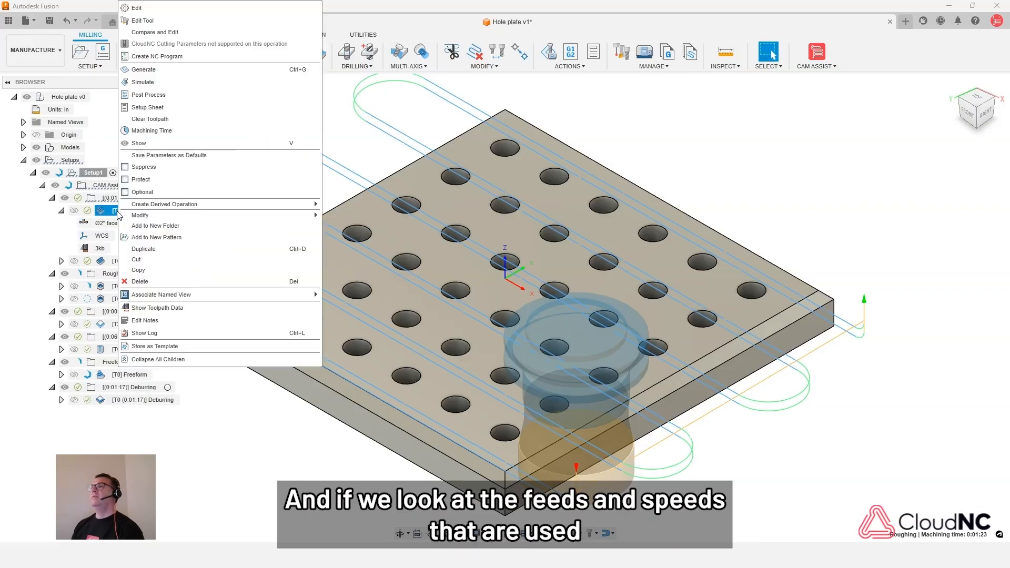
left_click(136, 8)
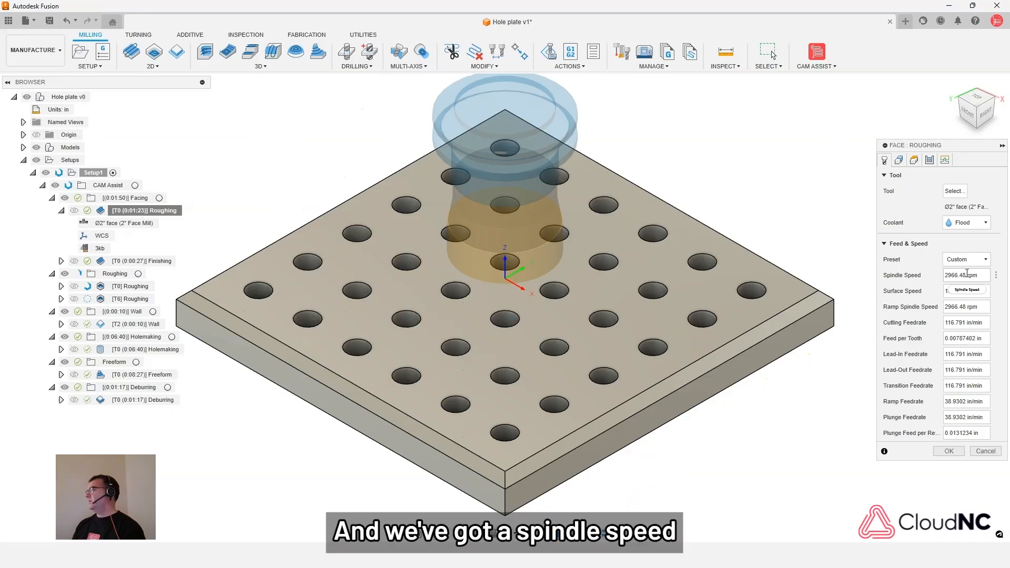
left_click(964, 324)
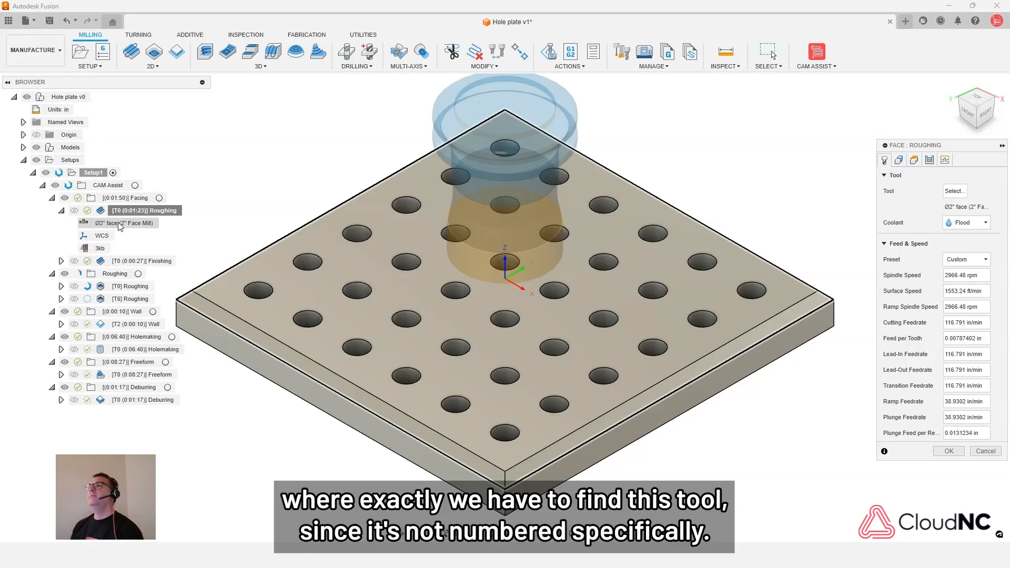
- Inspect the Default preset of the unnumbered 2" Face Mill in the Training Set library and compare it with the Roughing operation's feeds and speeds
left_click(618, 50)
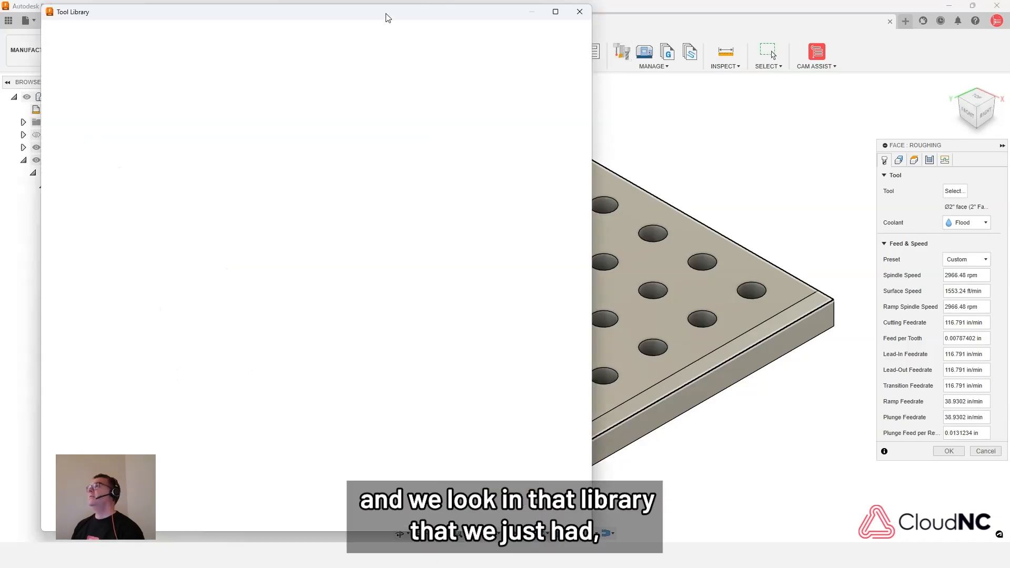
left_click_drag(385, 17, 696, 30)
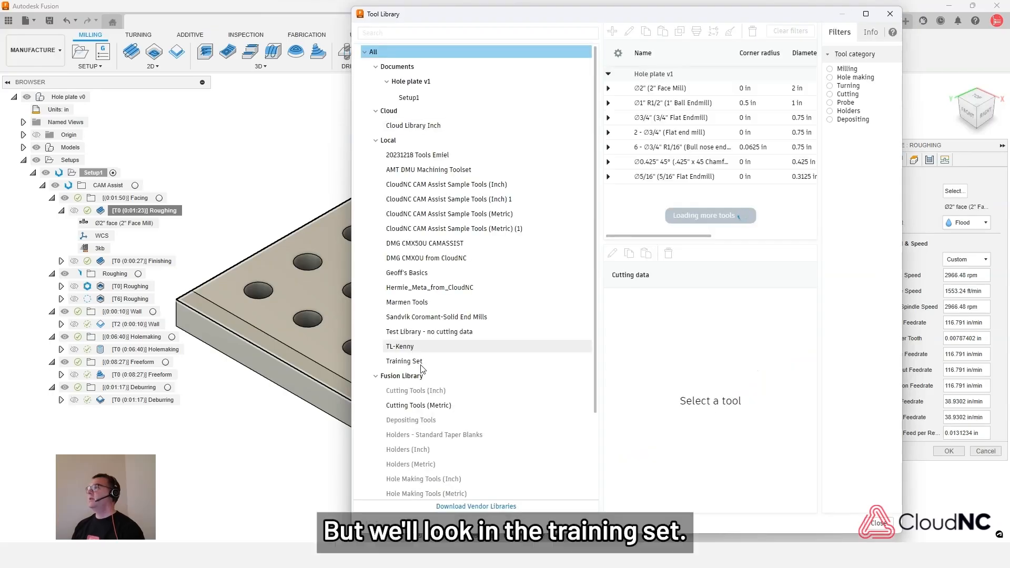
left_click(421, 363)
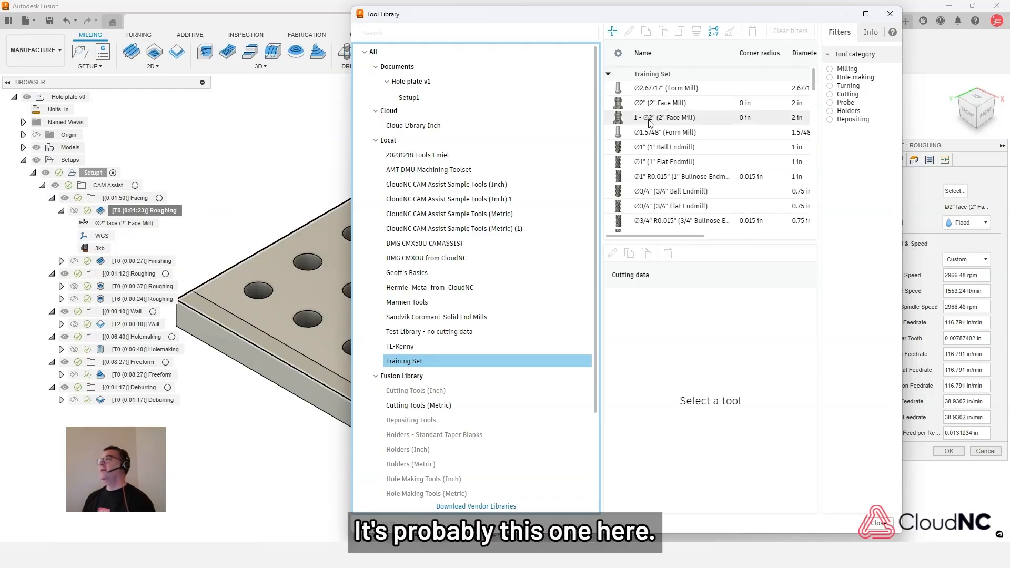
left_click(679, 120)
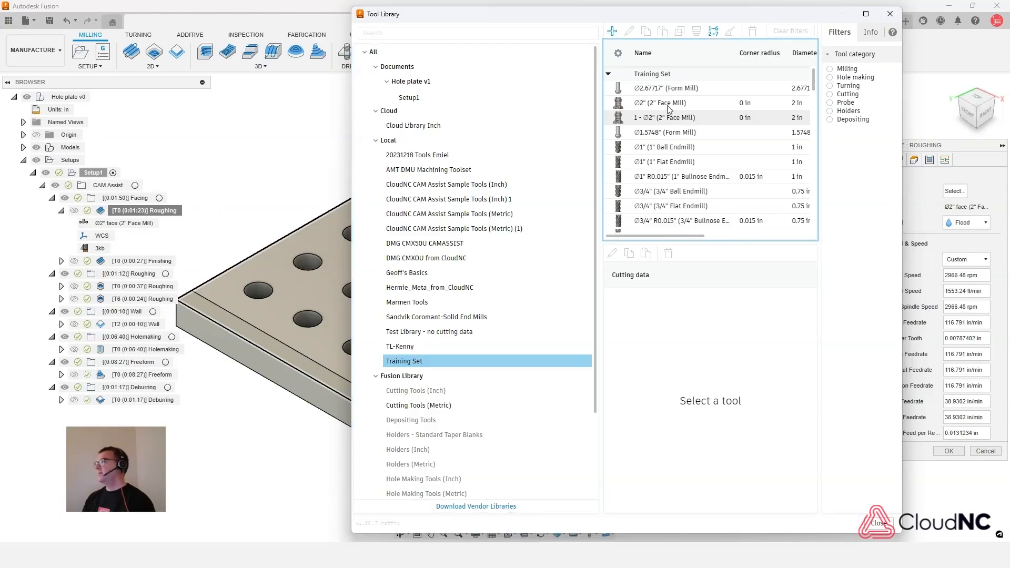
left_click(669, 109)
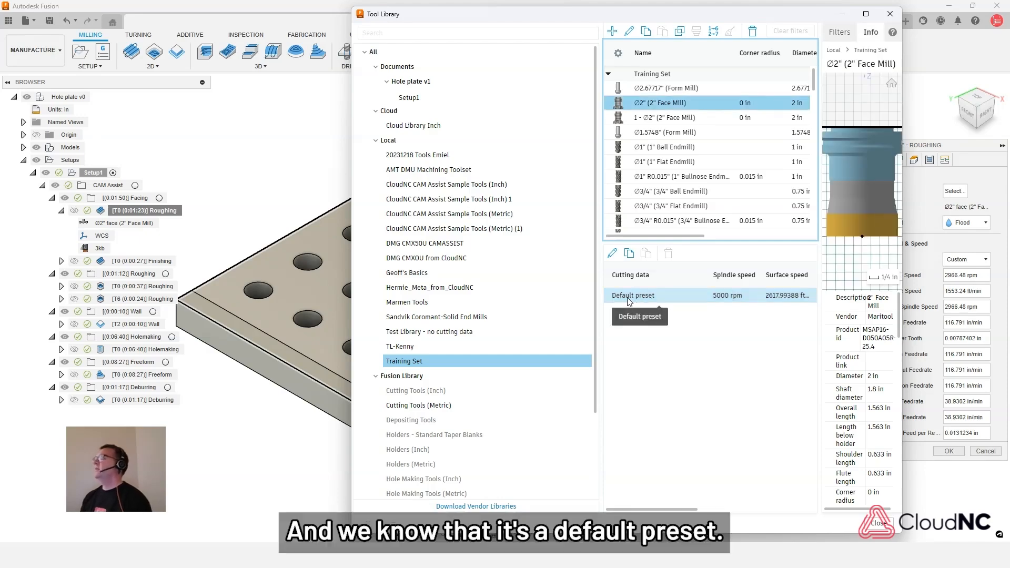
left_click(669, 298)
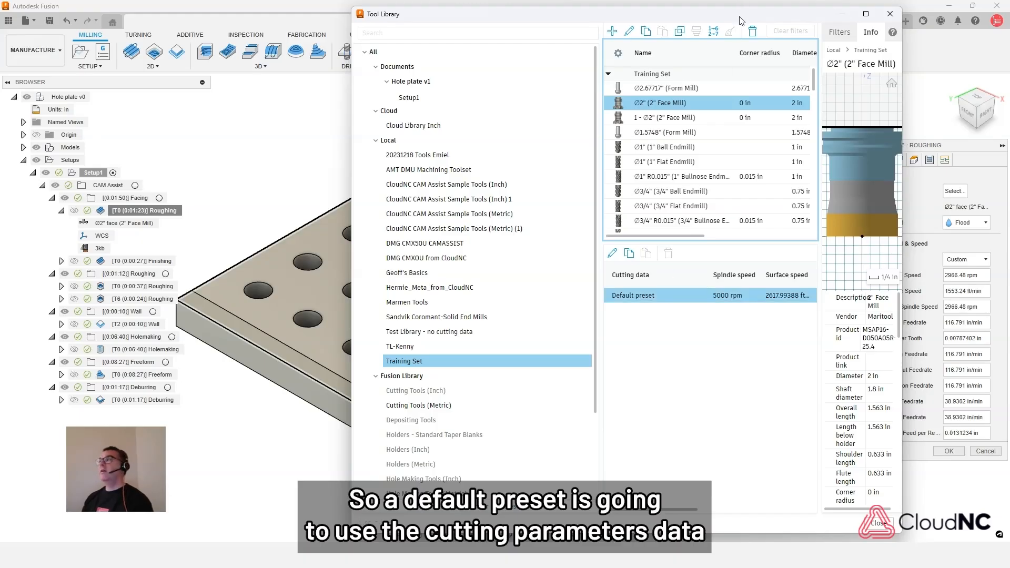
left_click_drag(739, 16, 570, 12)
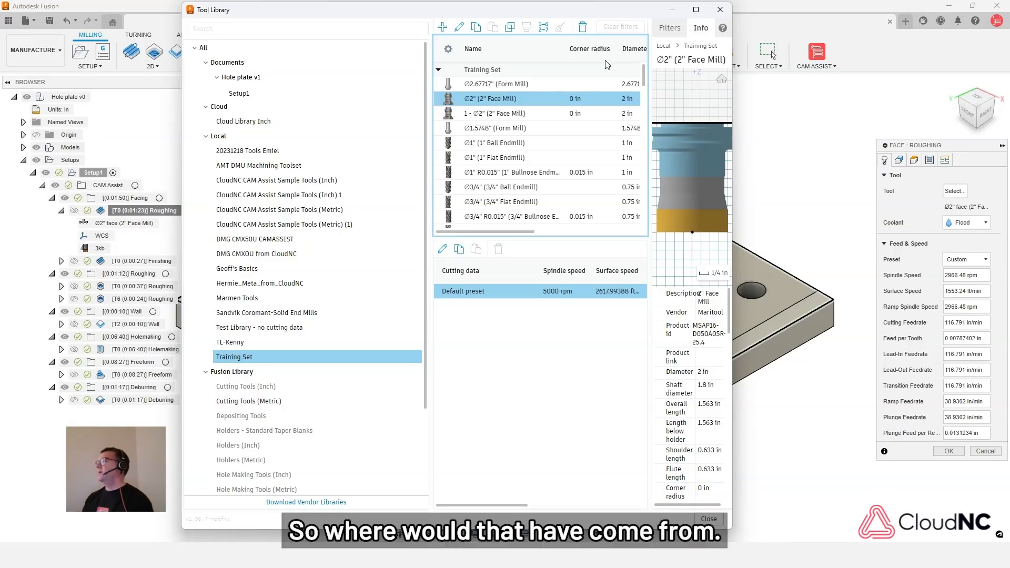
- Close the tool library and check the 2" face mill's aluminum preset status in CAM Assist's tool use settings
left_click(711, 521)
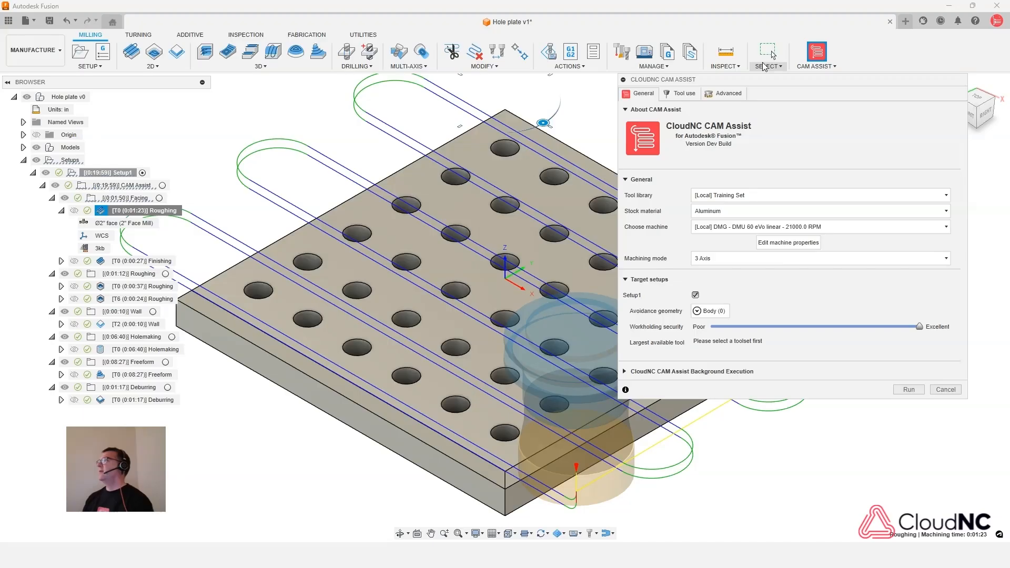
left_click(688, 94)
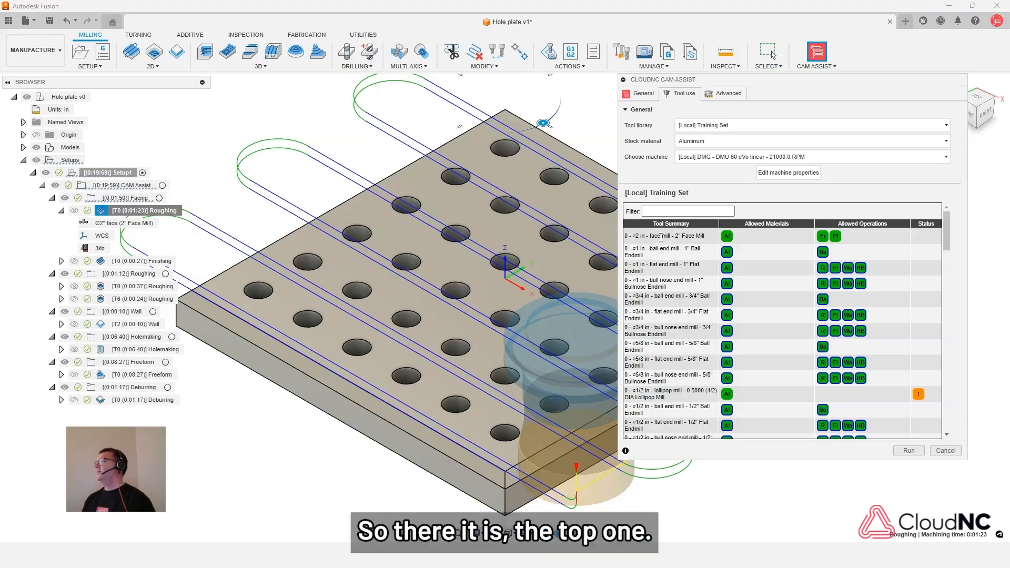
mouse_move(727, 238)
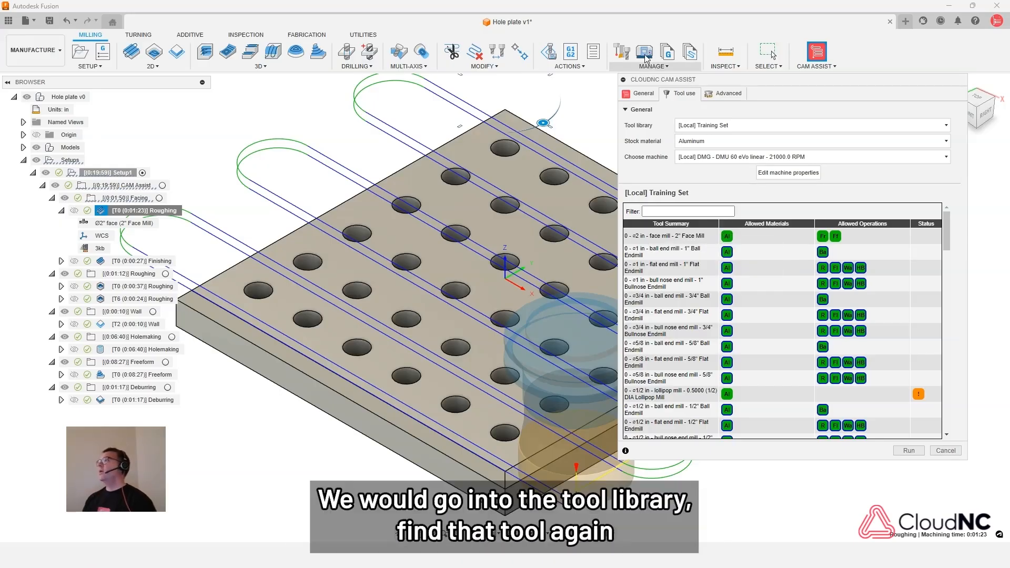
- Add a cutting data preset named "Aluminum - Roughing" to the unnumbered 2" Face Mill in the Training Set library and close the library
left_click(622, 52)
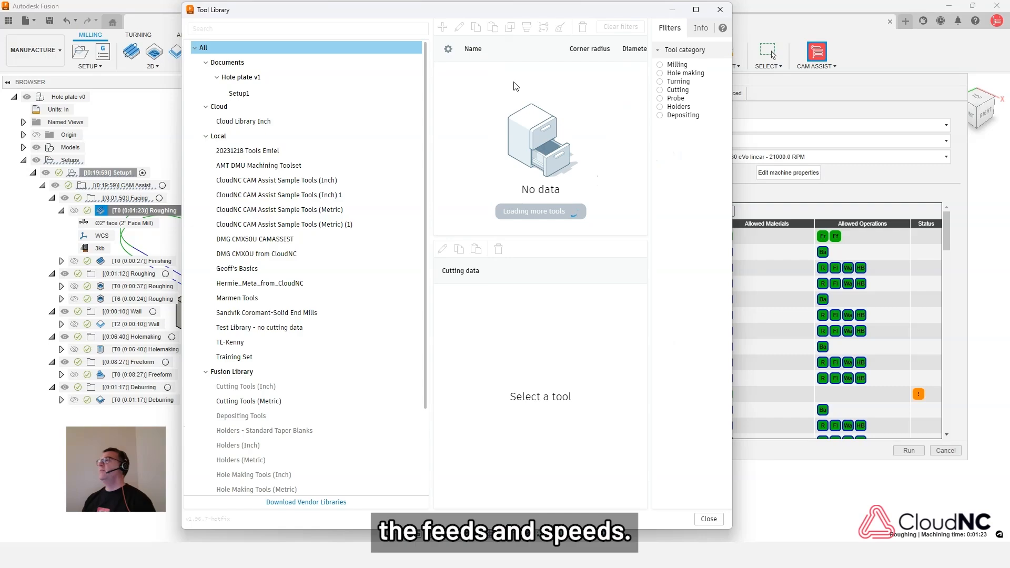
left_click(236, 358)
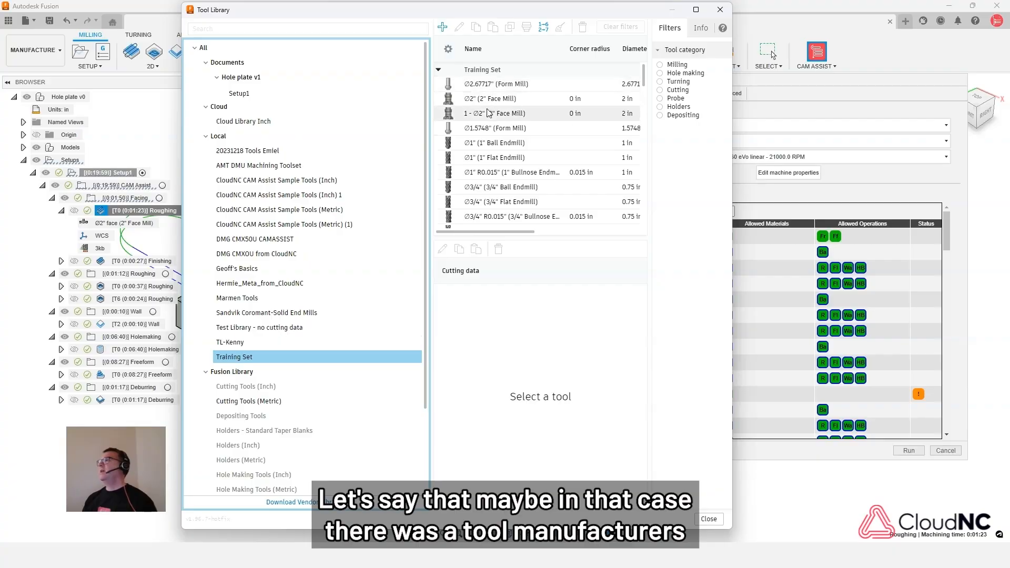
left_click(484, 102)
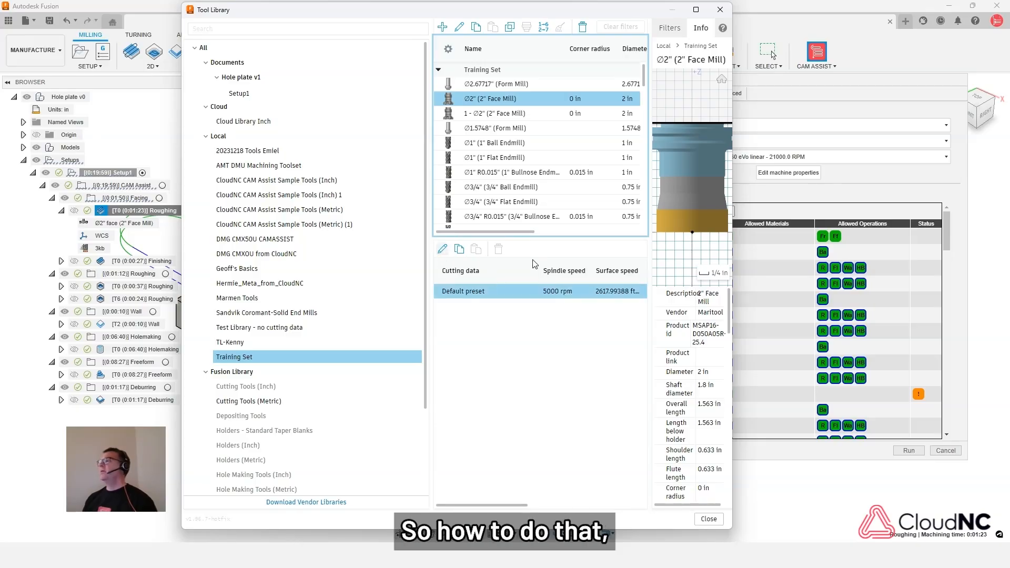
left_click(443, 251)
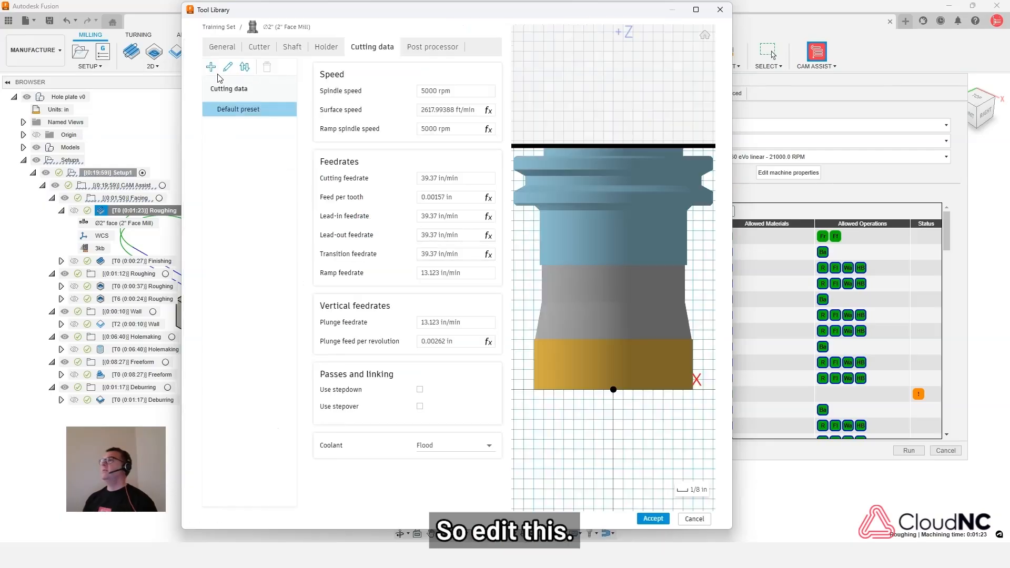
left_click(212, 67)
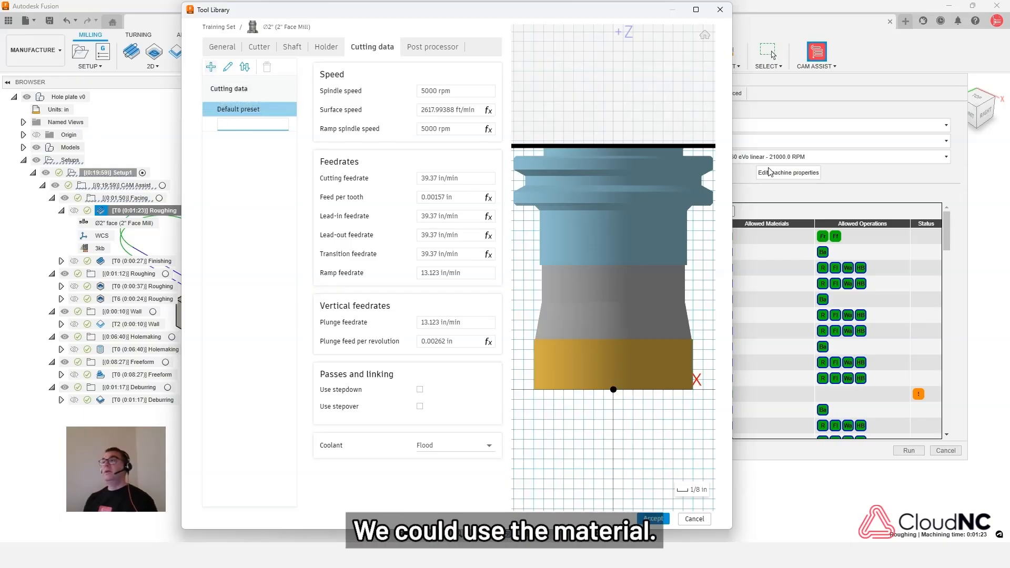
type("Aluminum")
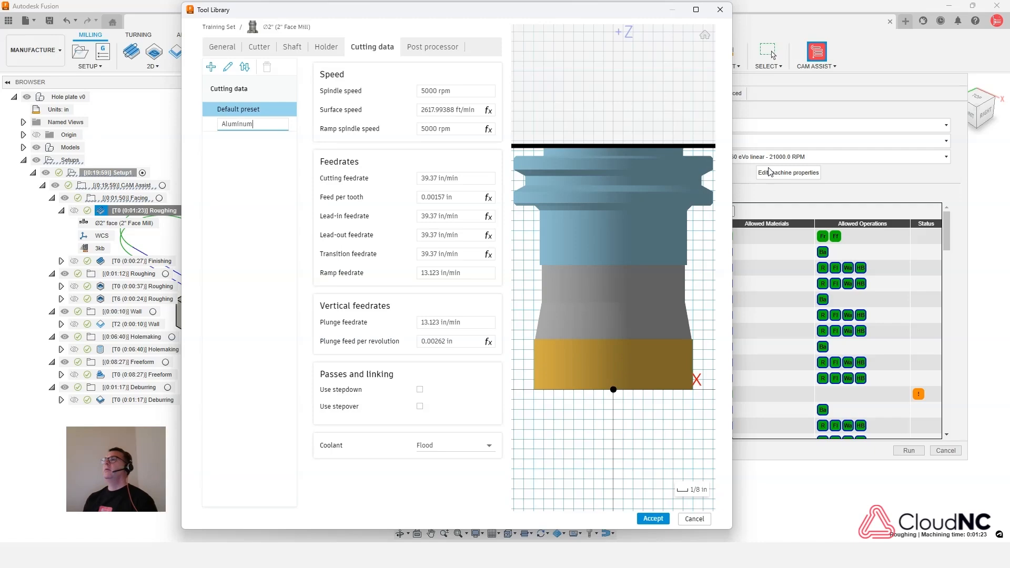
type(" -")
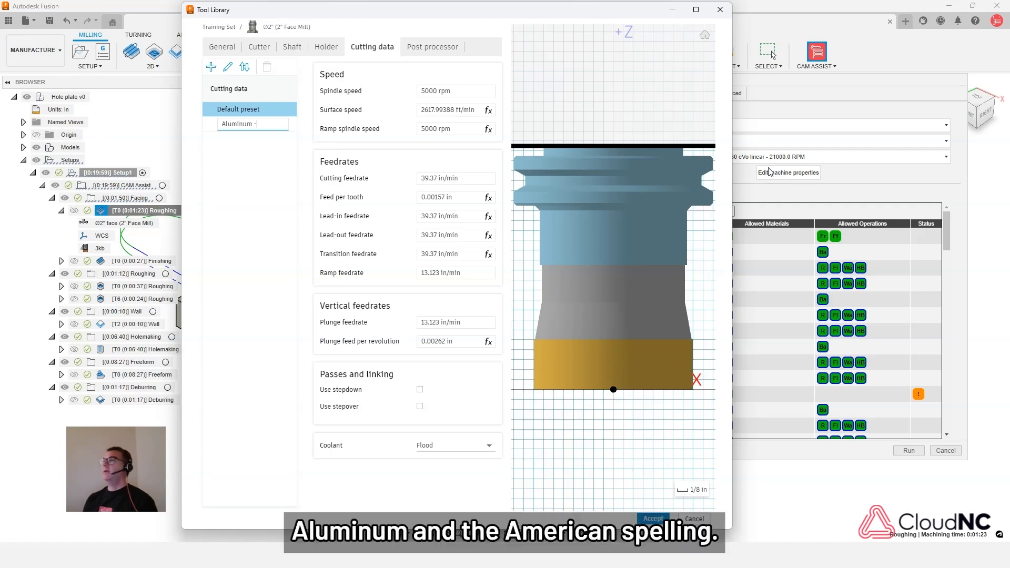
type(" Roughing")
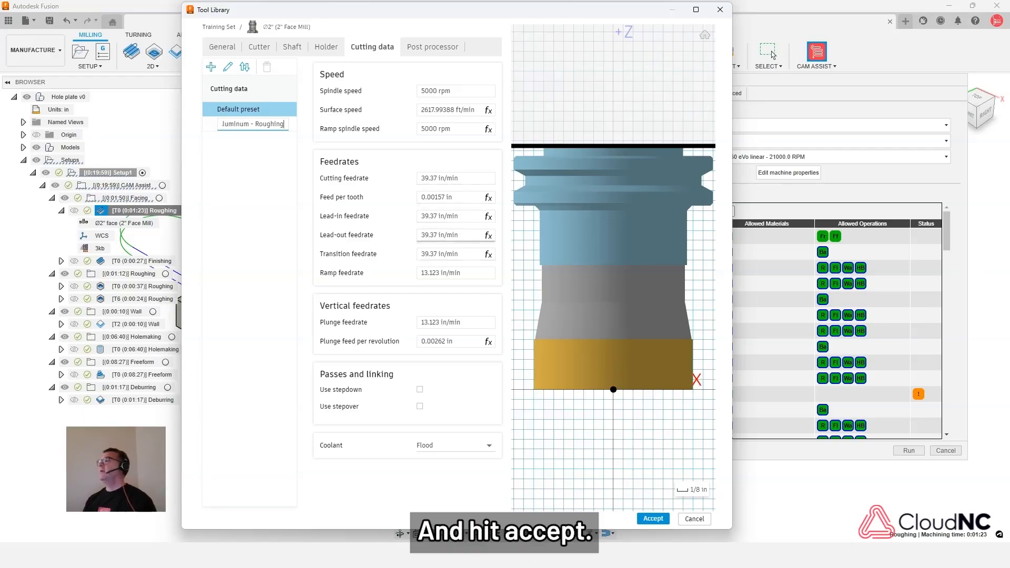
left_click(654, 520)
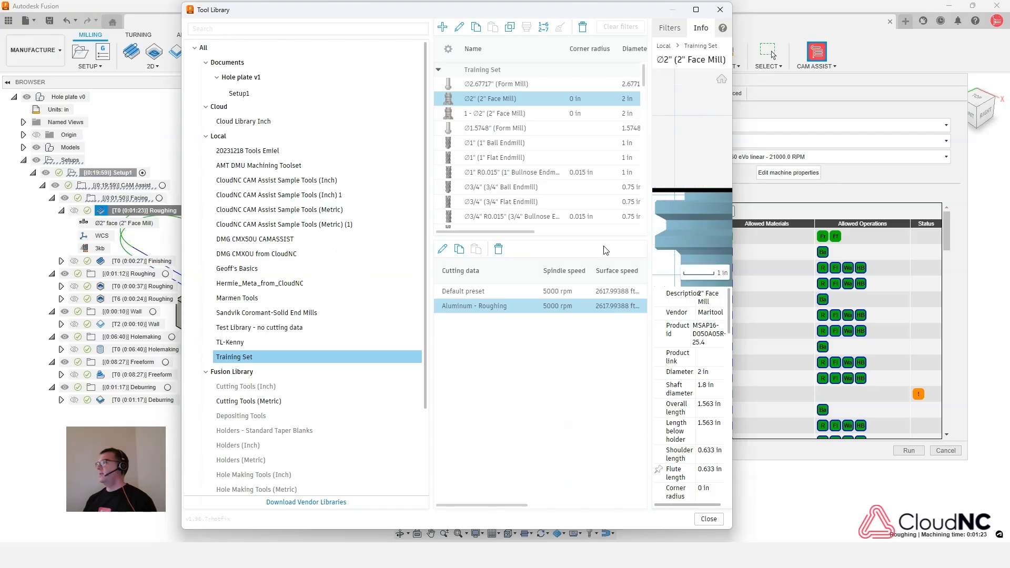
left_click(711, 519)
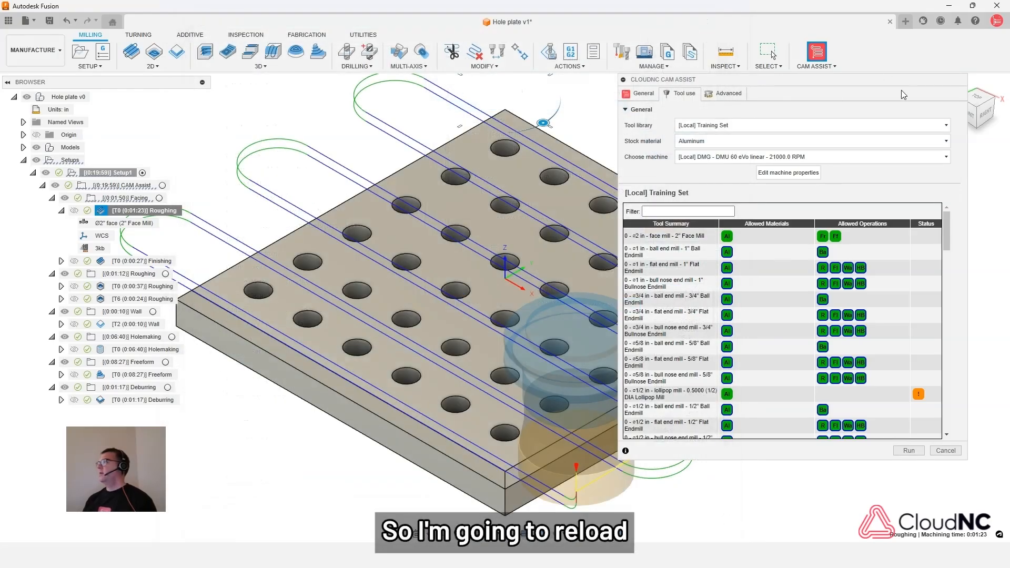
- Reload CAM Assist for Setup1 and check the 2" face mill's material and operation presets in the tool use settings
left_click(940, 450)
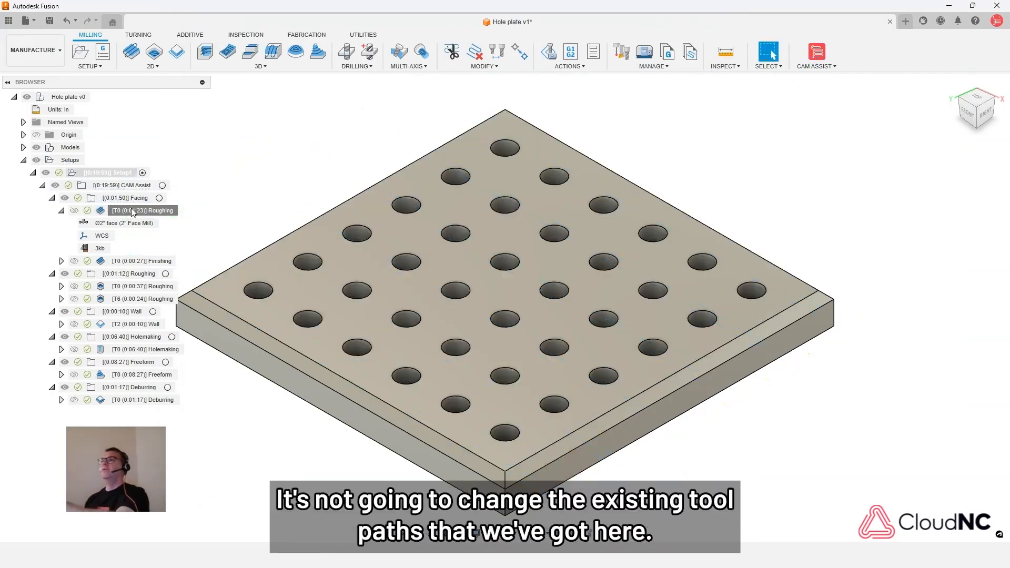
left_click(131, 173)
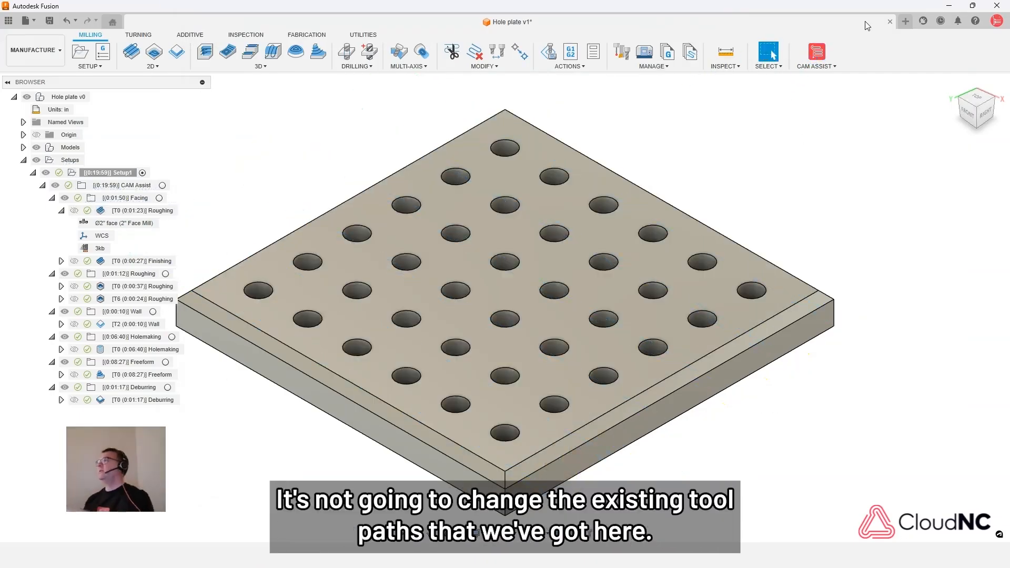
left_click(817, 53)
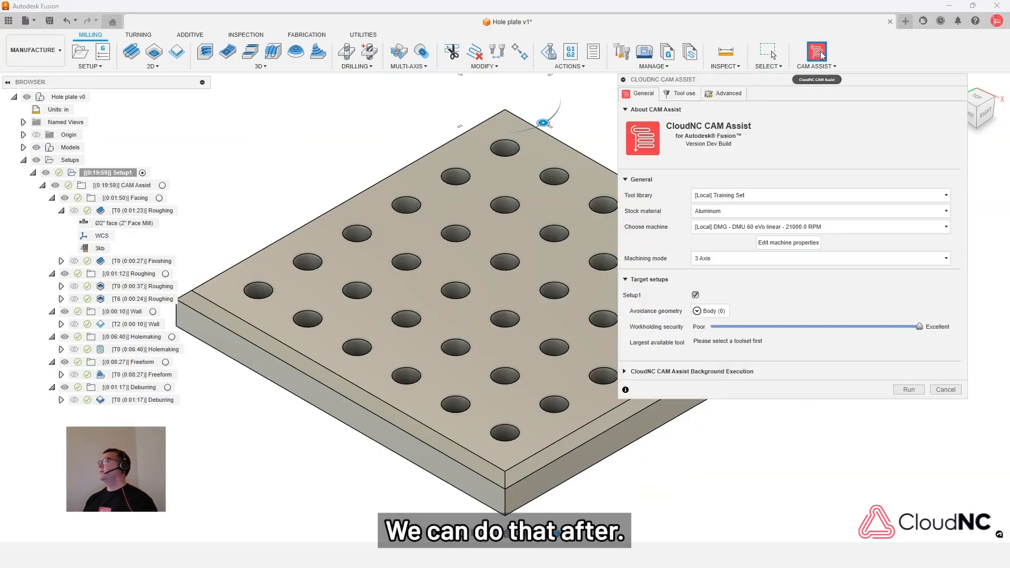
left_click(683, 96)
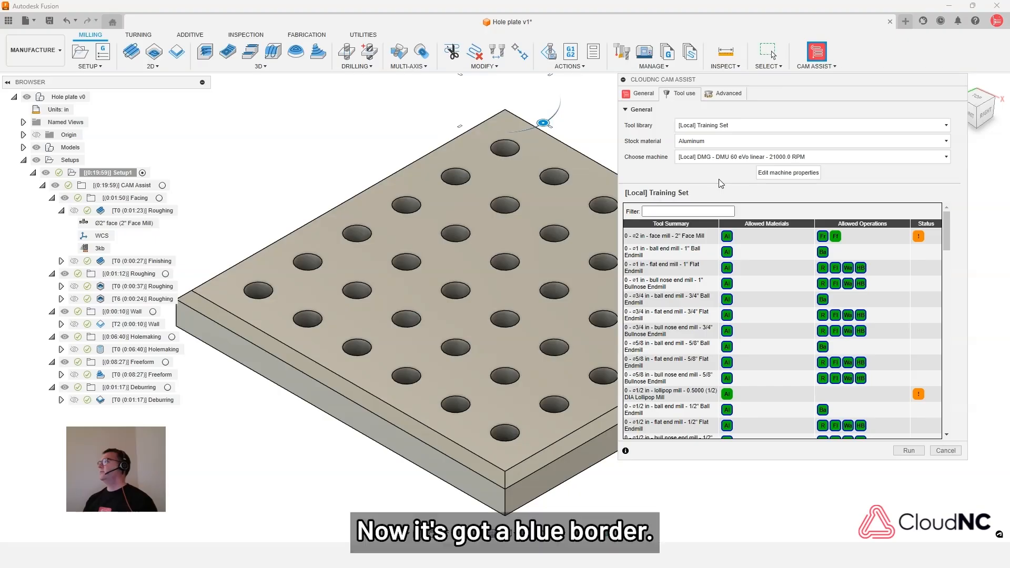
mouse_move(730, 242)
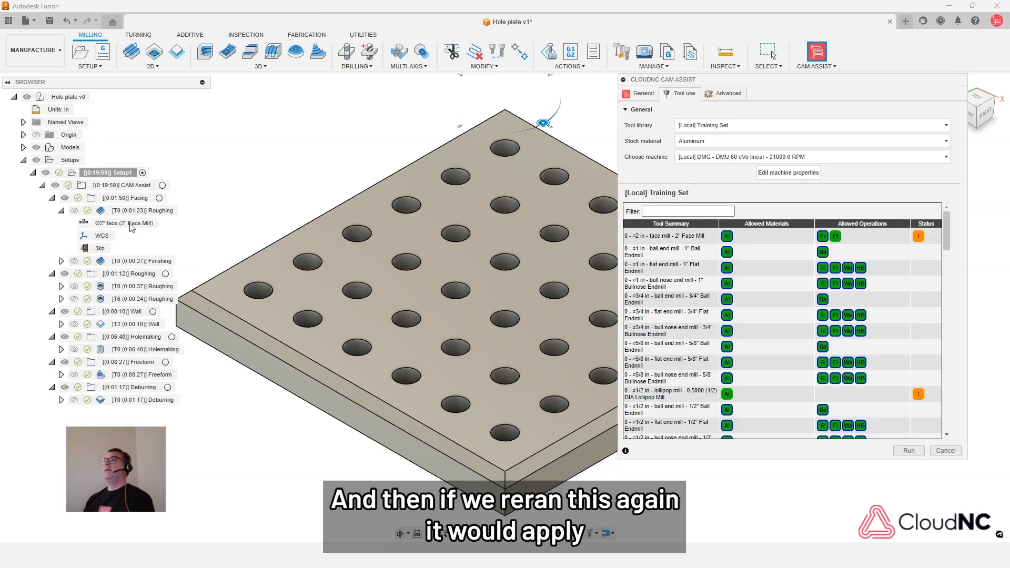
mouse_move(136, 215)
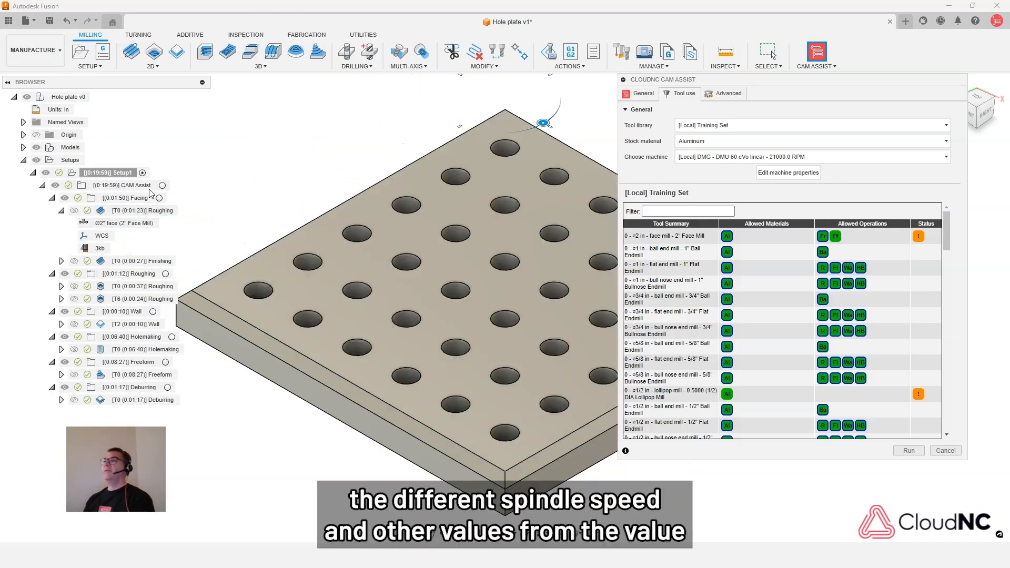
left_click(154, 212)
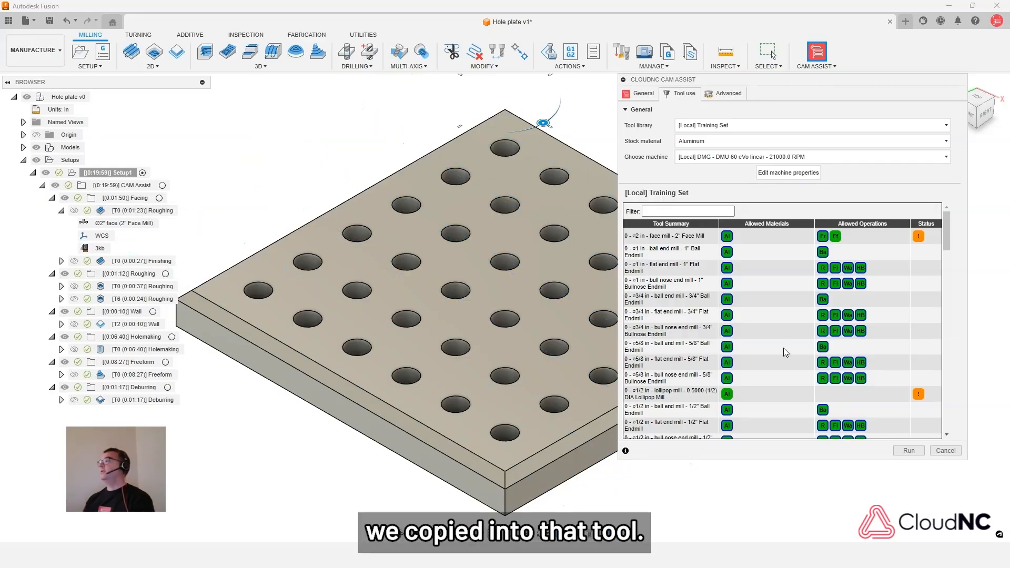
- Examine the aluminum preset information of the dovetail, chamfer and spot drill tools and browse the smaller tools in the Training Set list
scroll(835, 349, "down", 3)
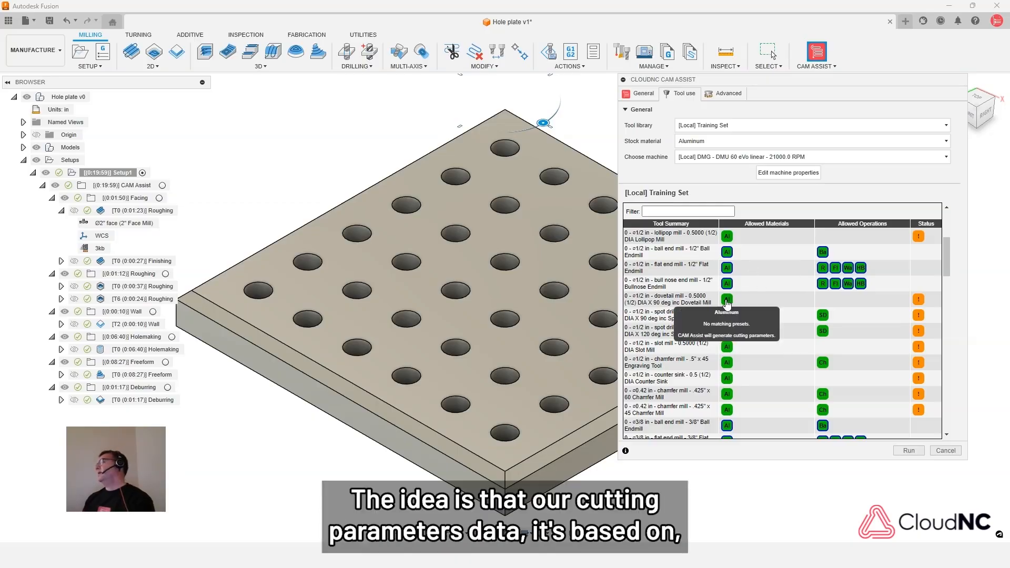
mouse_move(731, 393)
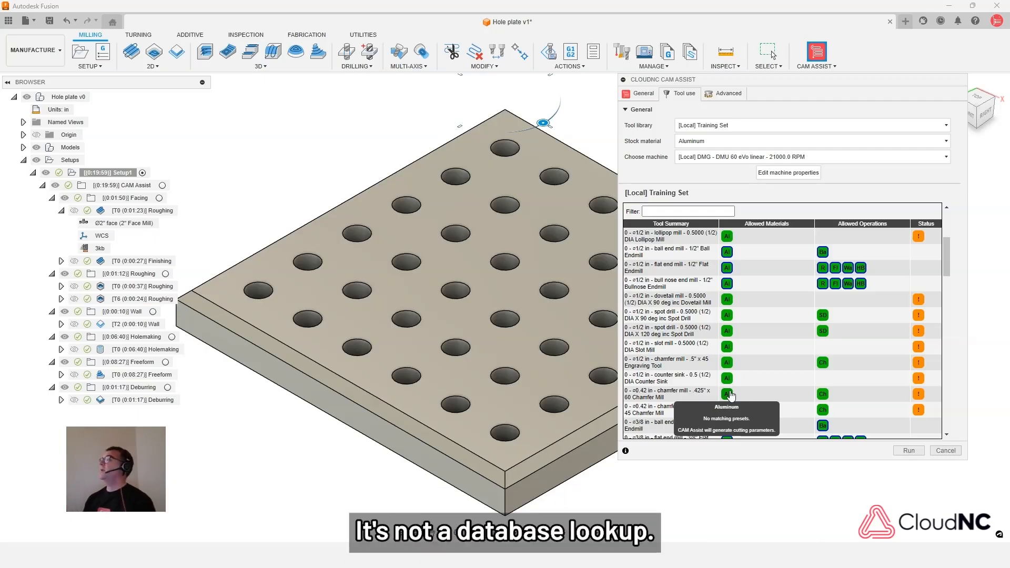
mouse_move(729, 319)
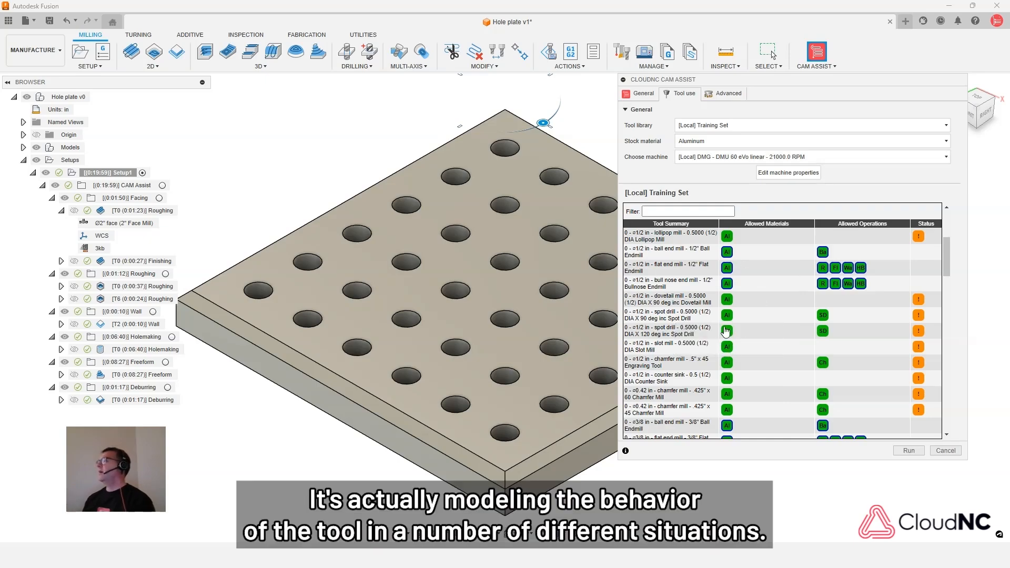
mouse_move(730, 294)
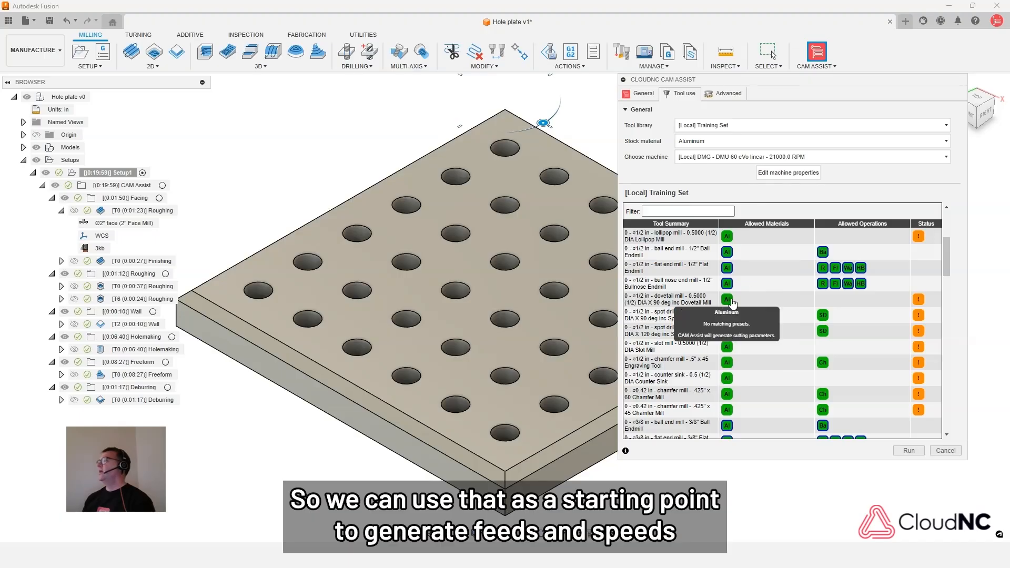
scroll(747, 316, "down", 2)
scroll(752, 331, "down", 6)
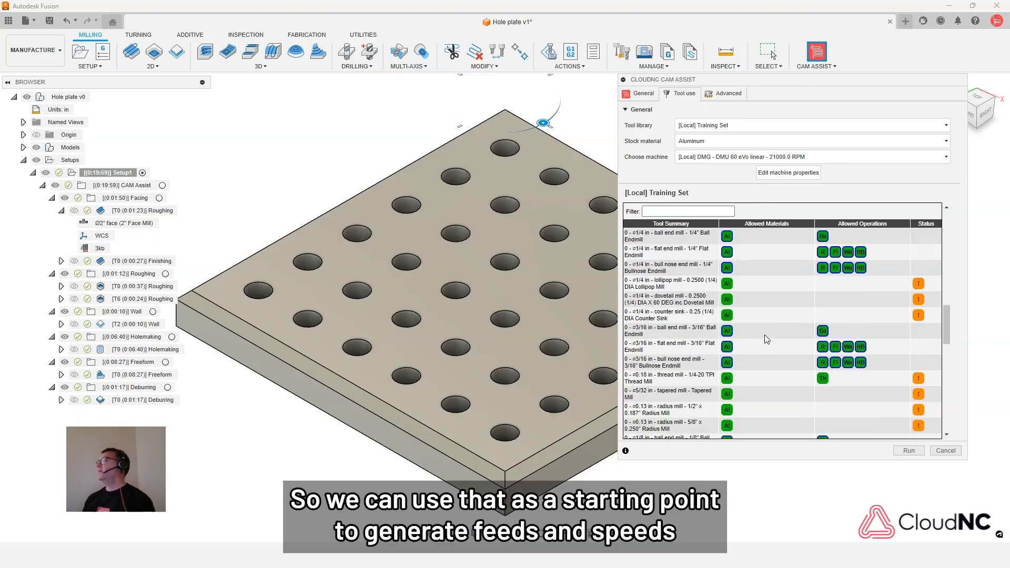
- Switch the CAM Assist tool library to the built-in CloudNC CAM Assist Sample Tools (Inch)
scroll(795, 337, "up", 5)
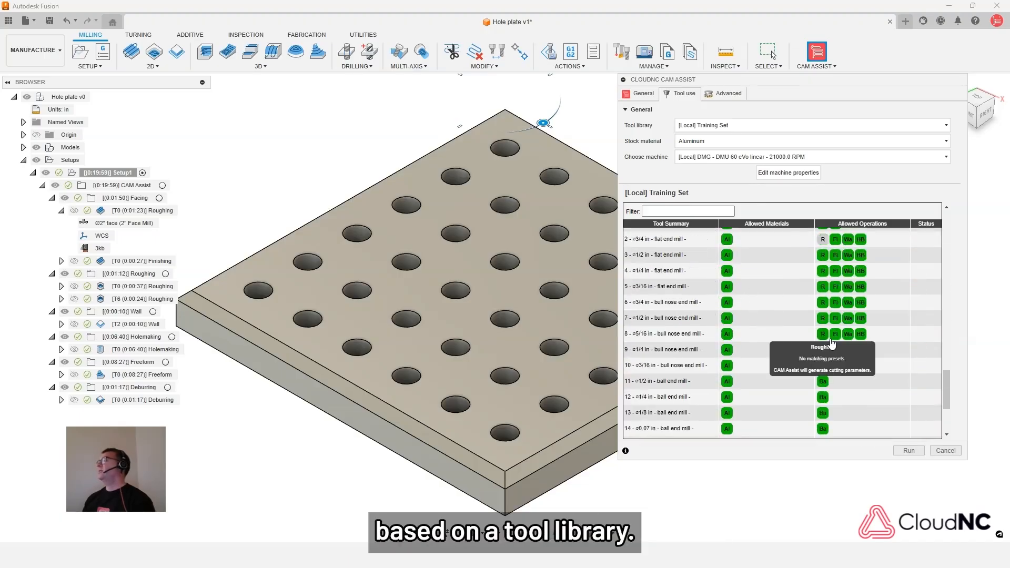
mouse_move(849, 350)
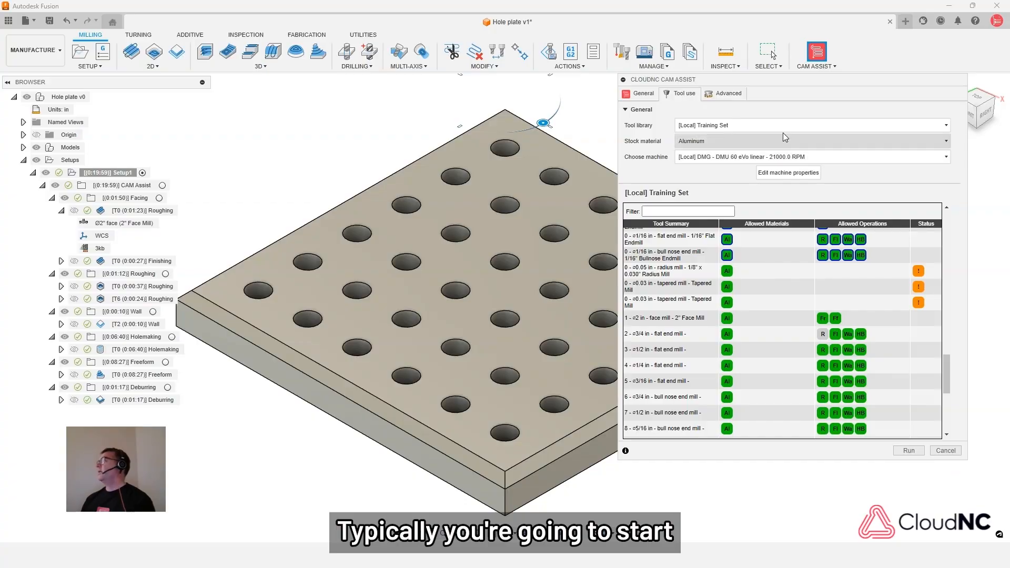
left_click(728, 125)
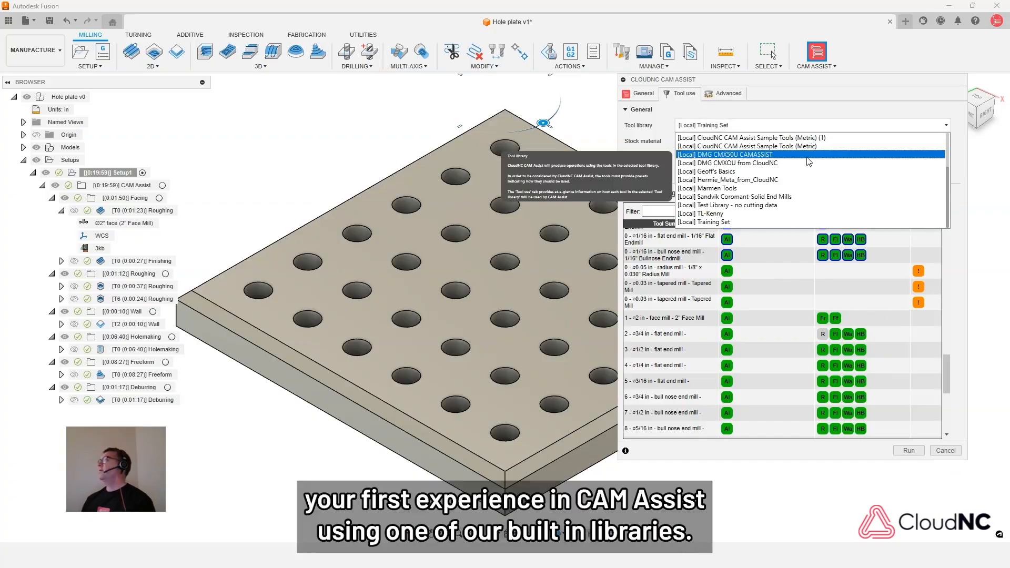
scroll(809, 161, "up", 2)
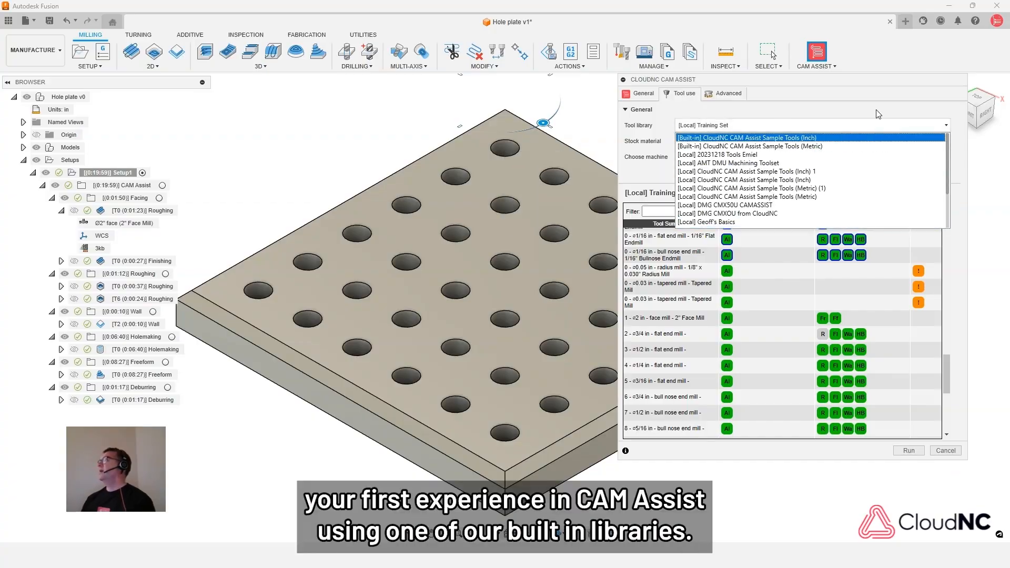
left_click(782, 137)
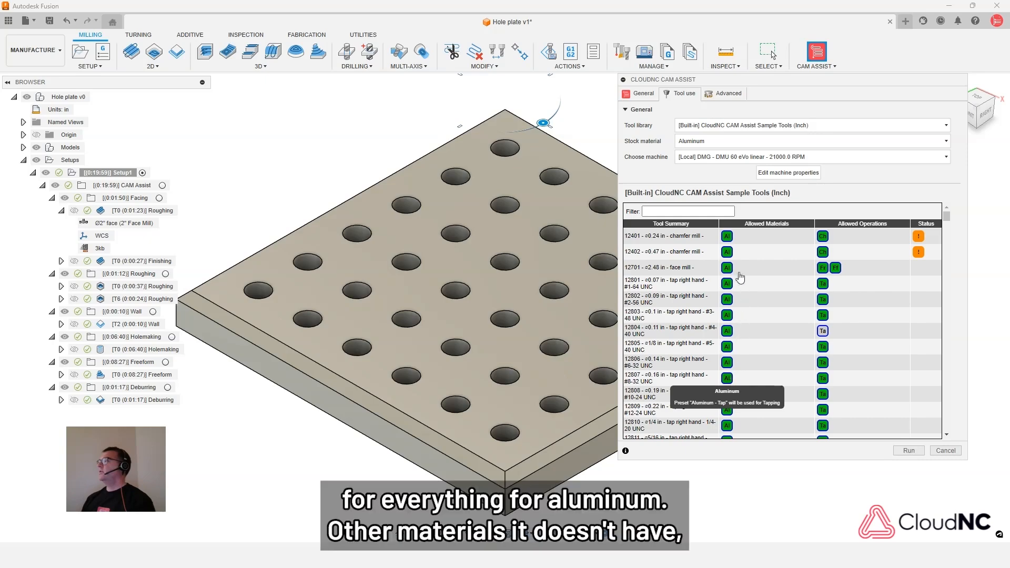
- Look over the built-in library's aluminum presets for the taps and set the stock material to Stainless Steel
scroll(729, 329, "down", 3)
scroll(728, 326, "down", 1)
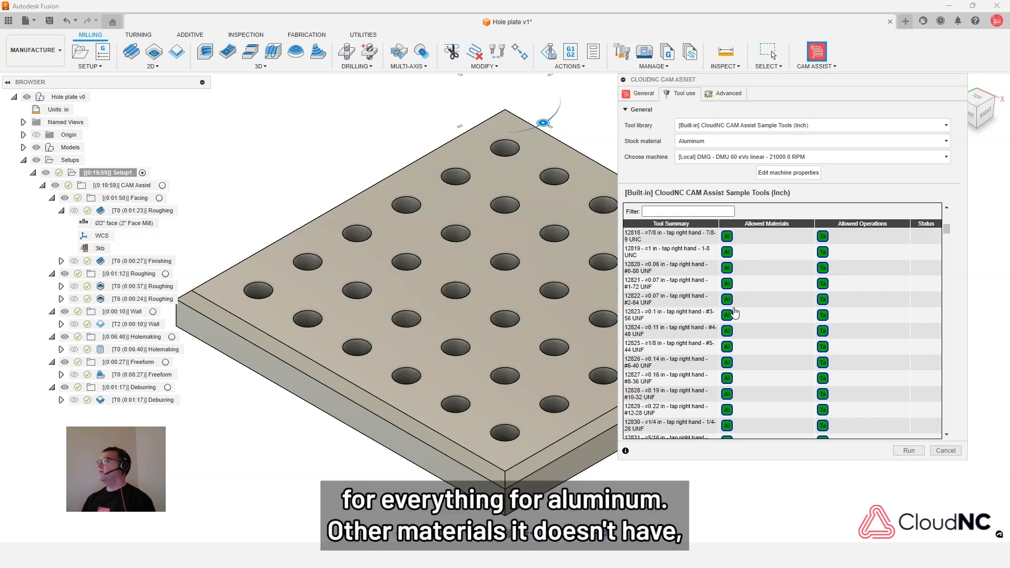
left_click(736, 142)
scroll(719, 167, "down", 1)
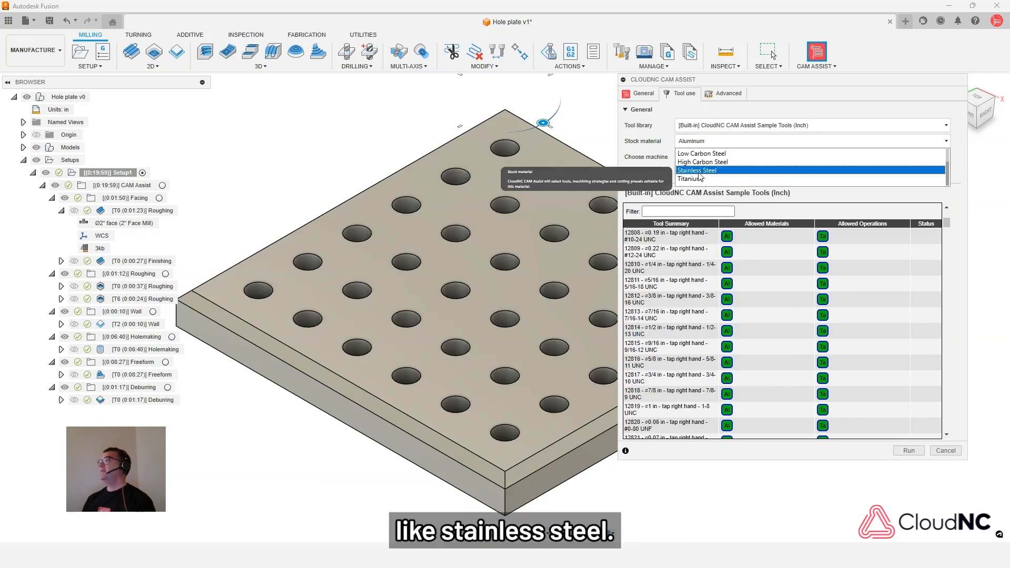
left_click(704, 171)
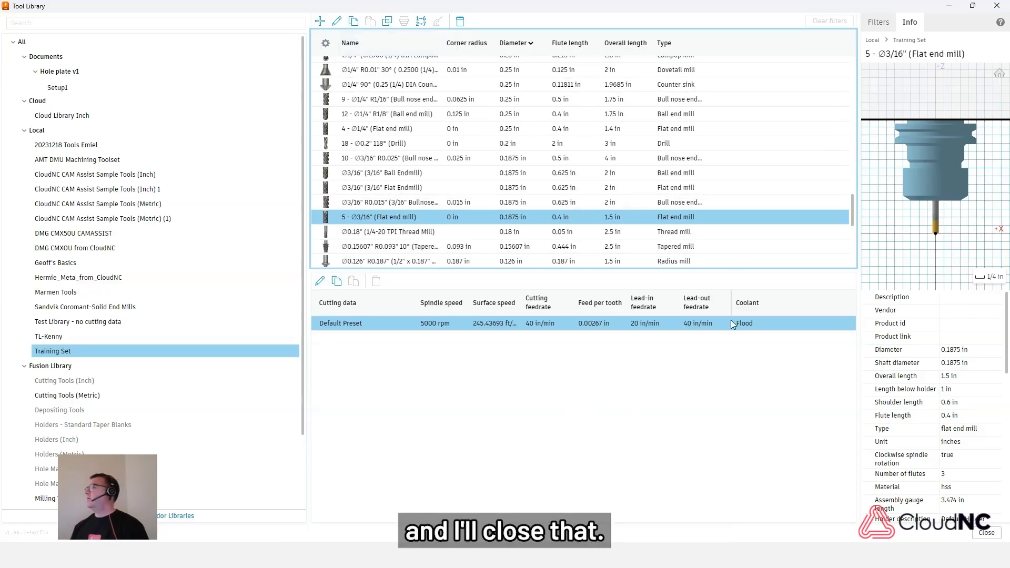
- Close the tool library, reopen CAM Assist at its tool use settings and enlarge the dialog
left_click(988, 534)
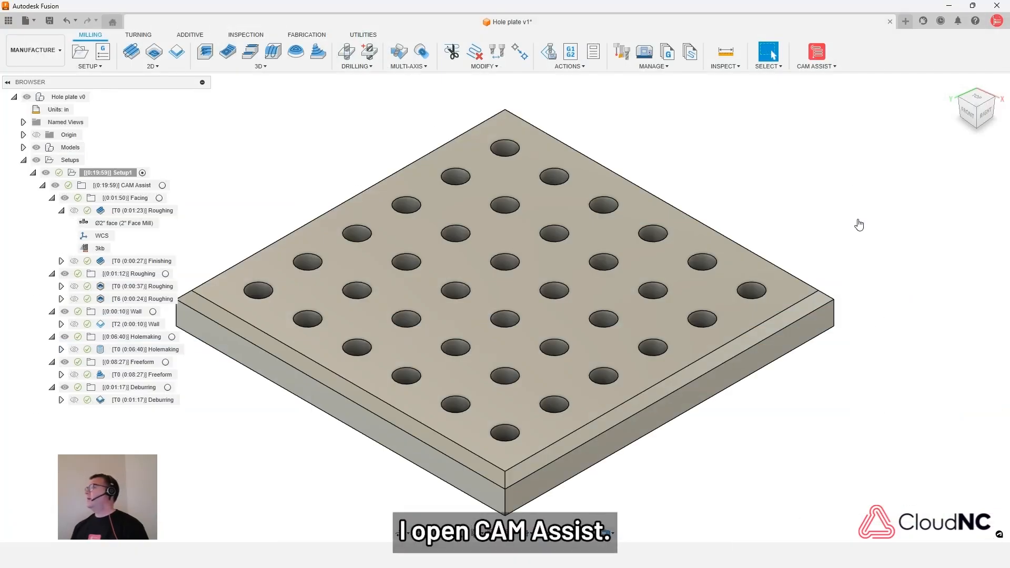
left_click(817, 53)
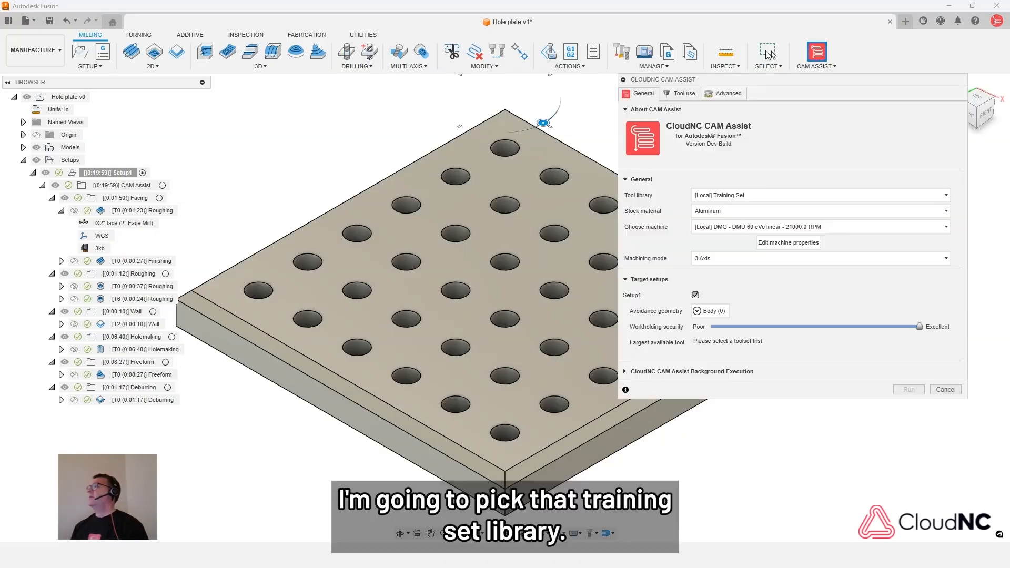
left_click(680, 97)
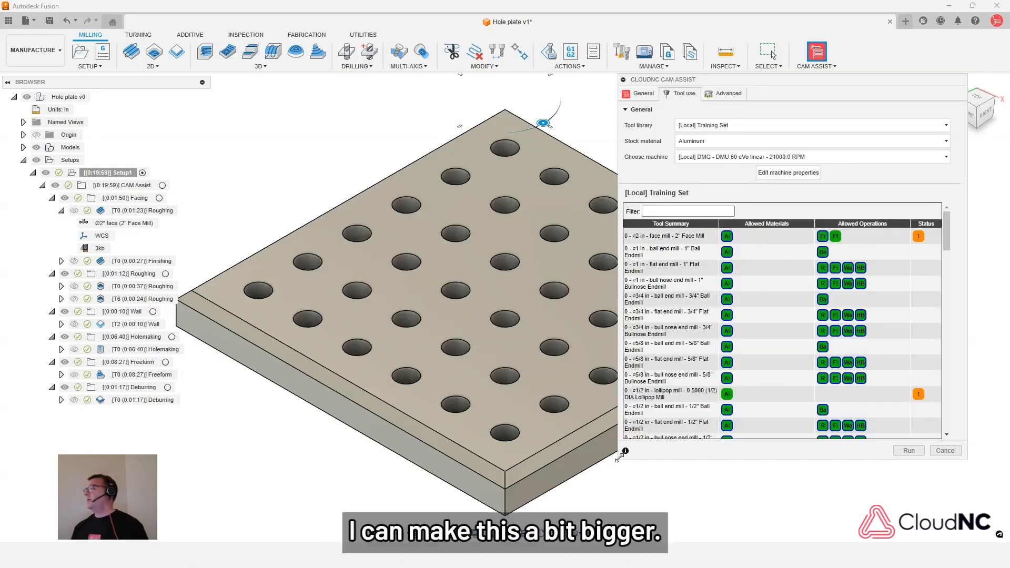
left_click_drag(626, 466, 459, 492)
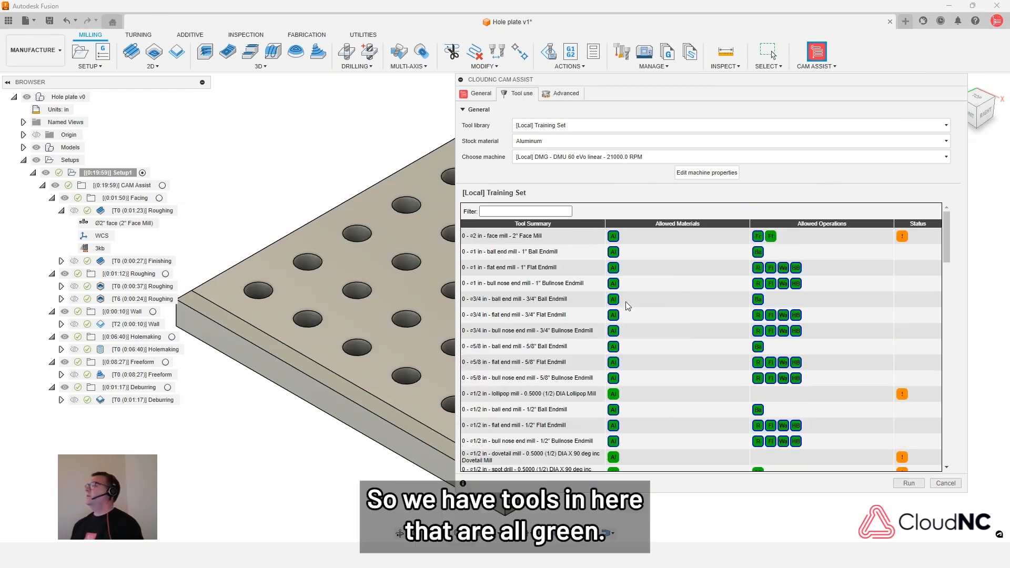
- Disallow Roughing and Flat Finishing for the unnumbered 1" Bullnose Endmill in the Training Set, keeping Aluminum allowed
scroll(619, 315, "down", 3)
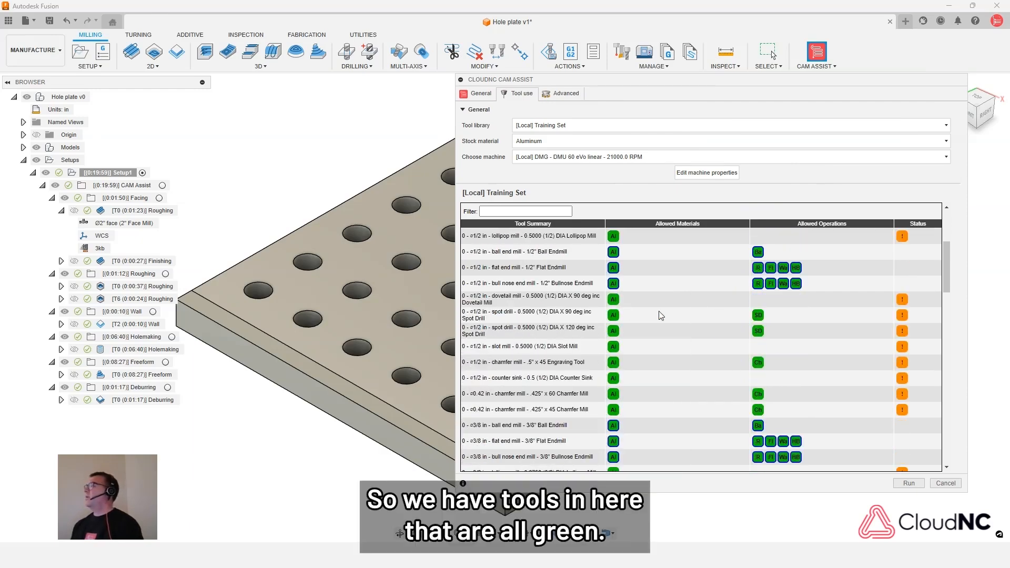
scroll(661, 315, "down", 6)
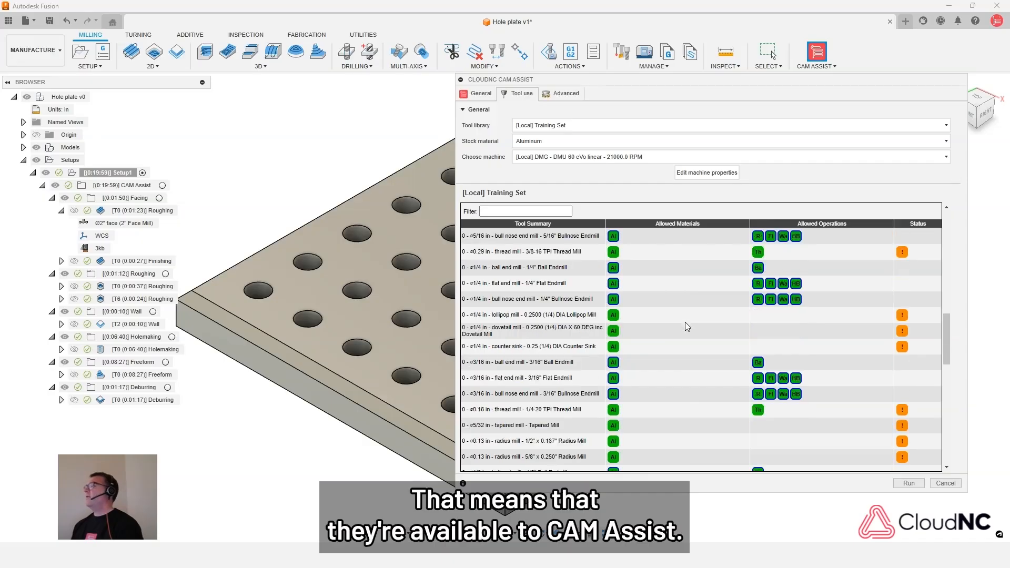
scroll(685, 322, "up", 9)
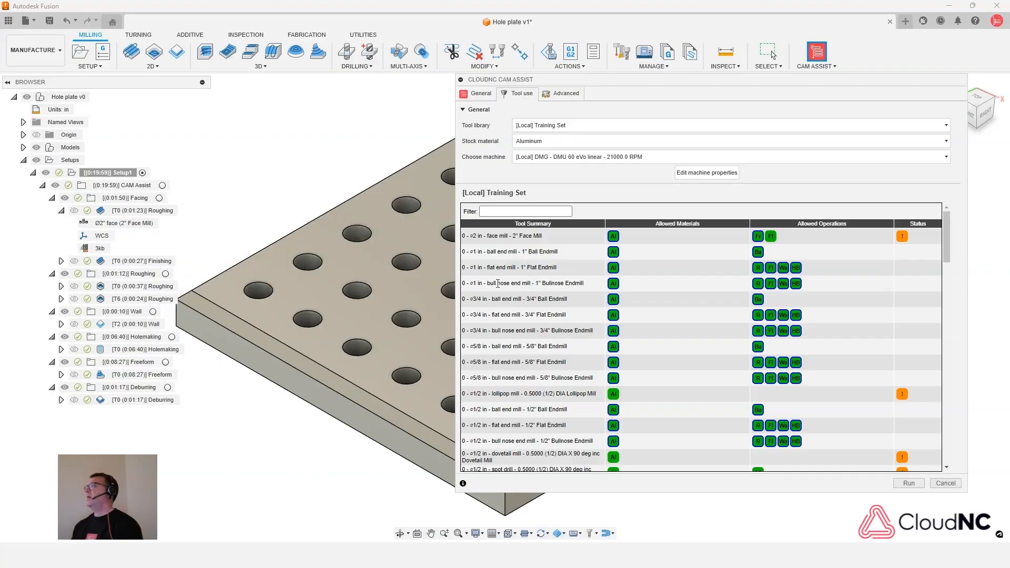
left_click(758, 287)
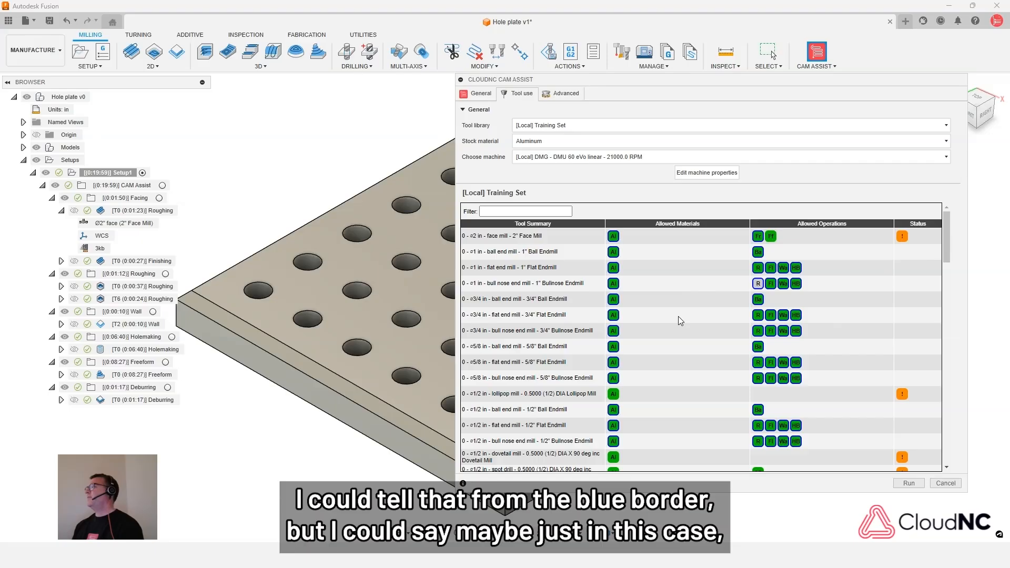
left_click(771, 285)
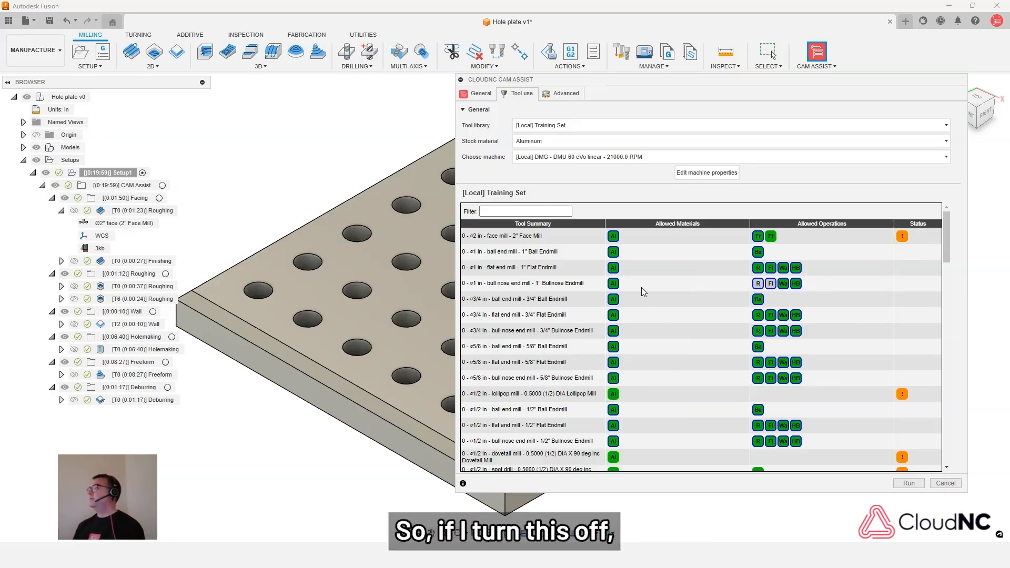
left_click(613, 284)
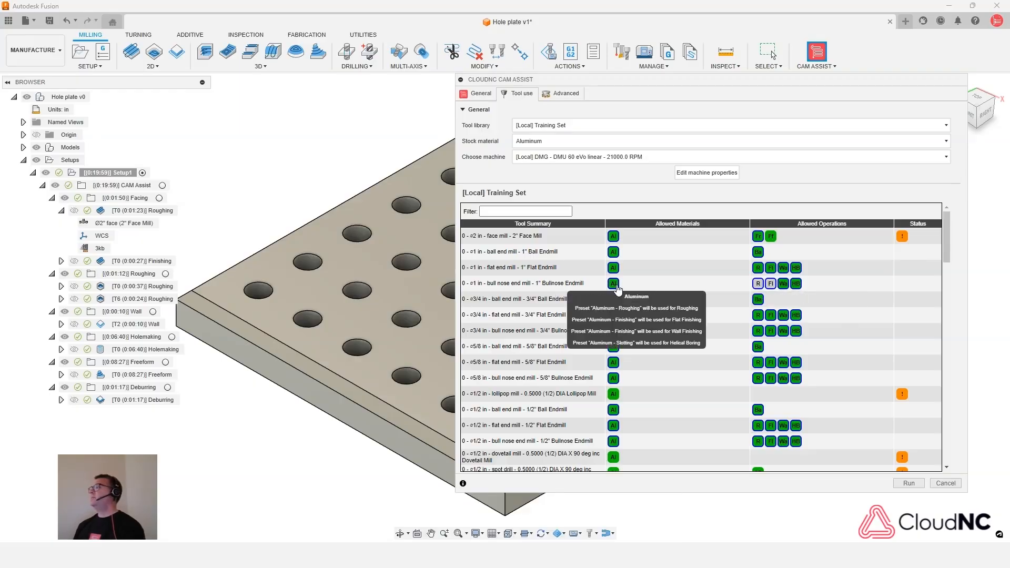
- Disallow Roughing, Flat Finishing, Wall Finishing and Helical Boring, as well as the Aluminum material, for tool 3, the 1/2 in flat end mill
scroll(735, 305, "down", 4)
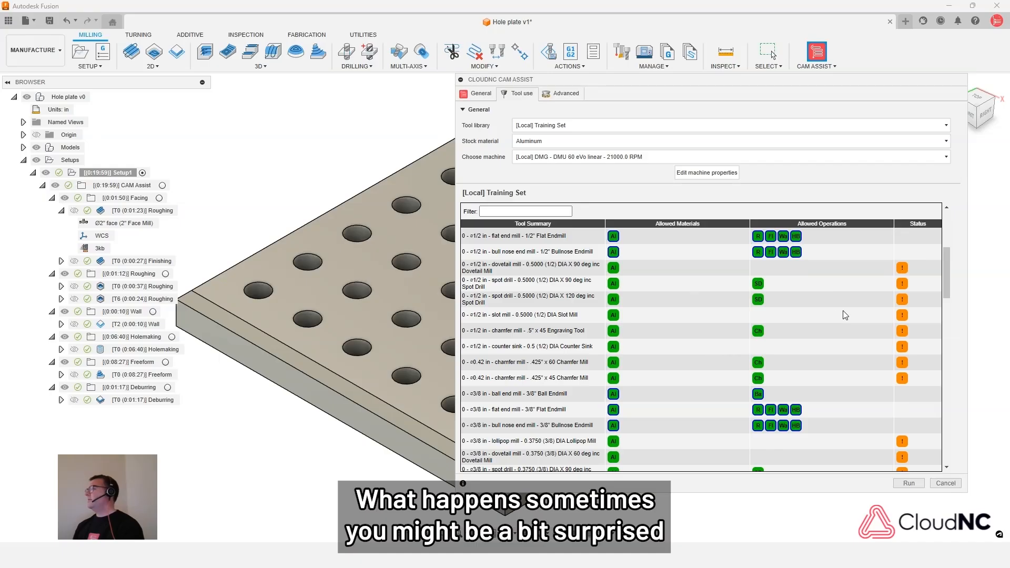
scroll(843, 311, "down", 3)
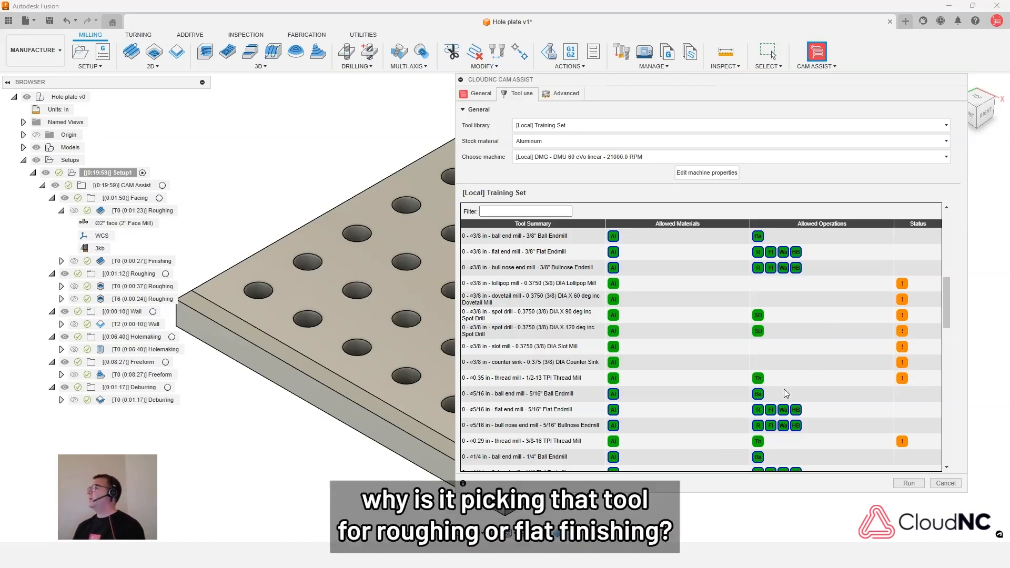
scroll(807, 363, "down", 3)
scroll(814, 356, "down", 4)
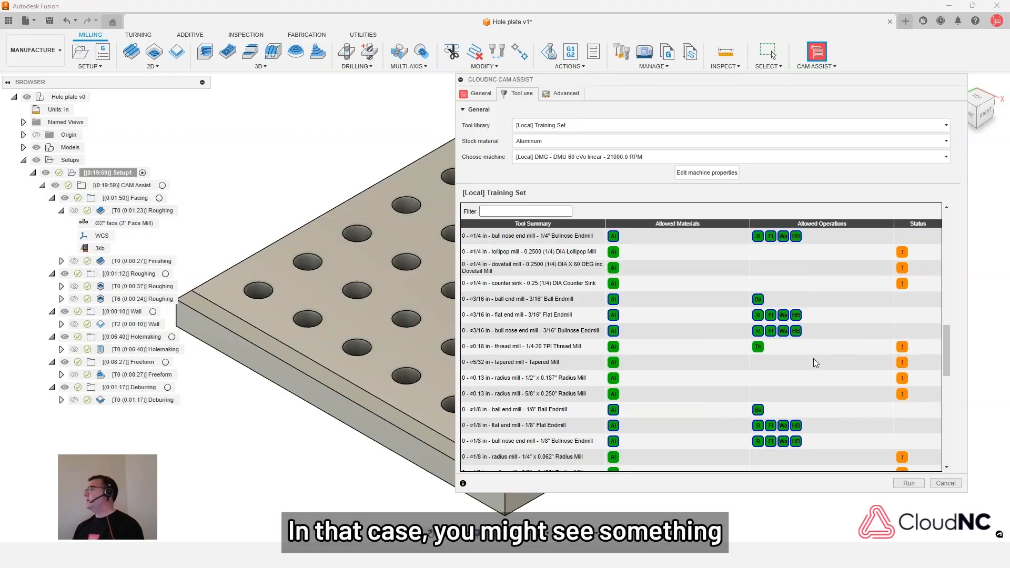
scroll(813, 361, "down", 4)
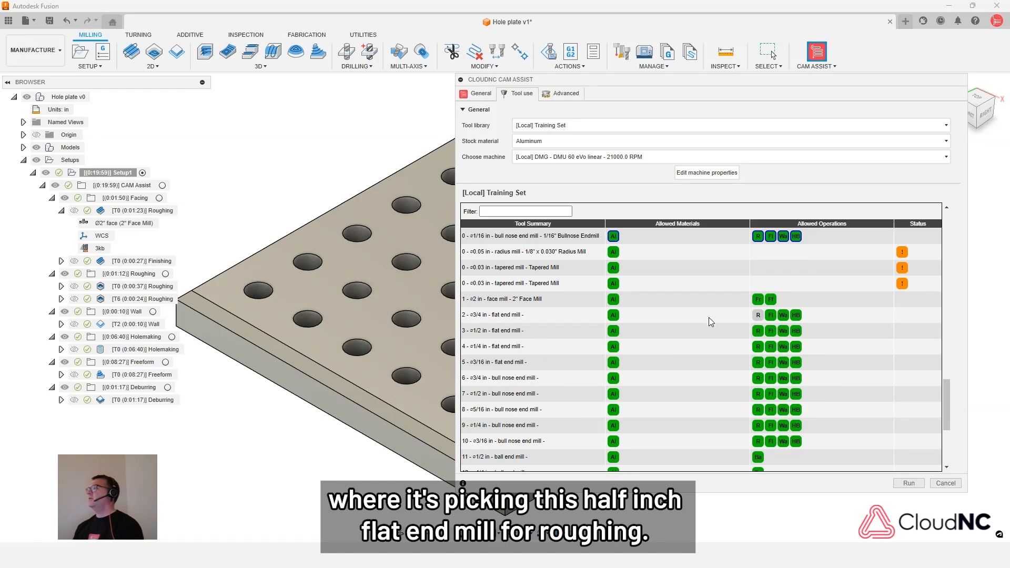
mouse_move(756, 333)
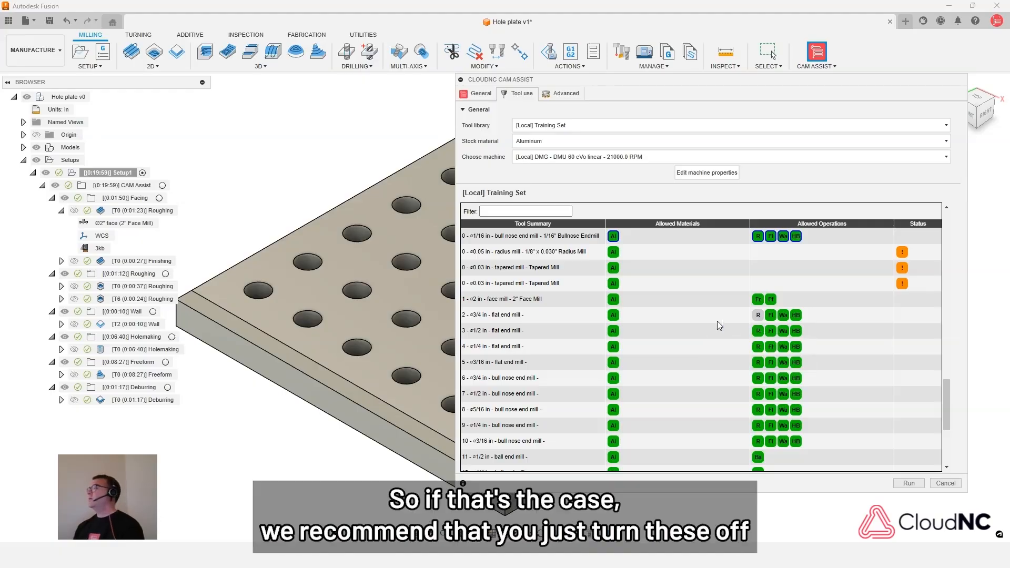
left_click(756, 332)
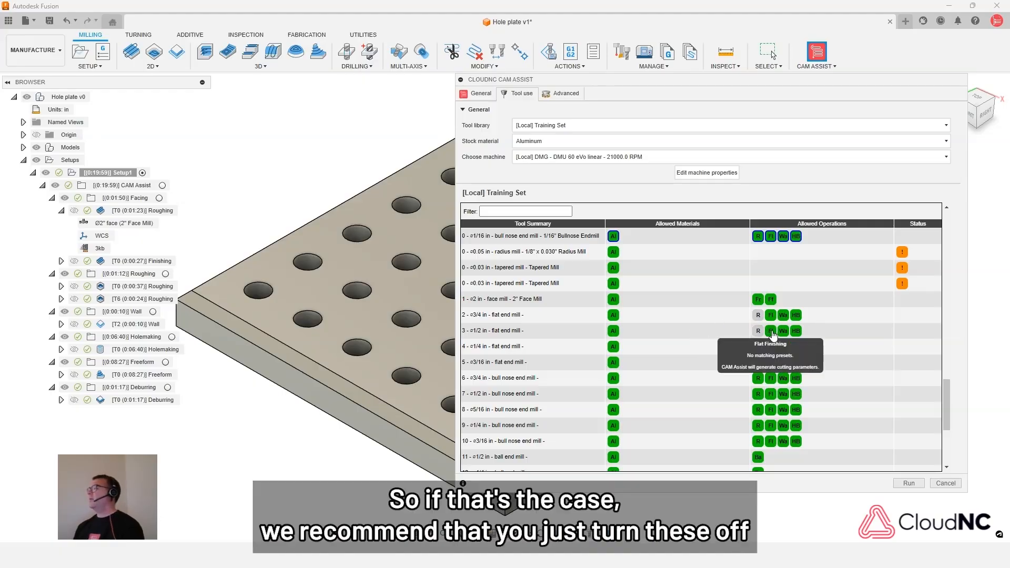
left_click(771, 331)
left_click(783, 332)
left_click(796, 331)
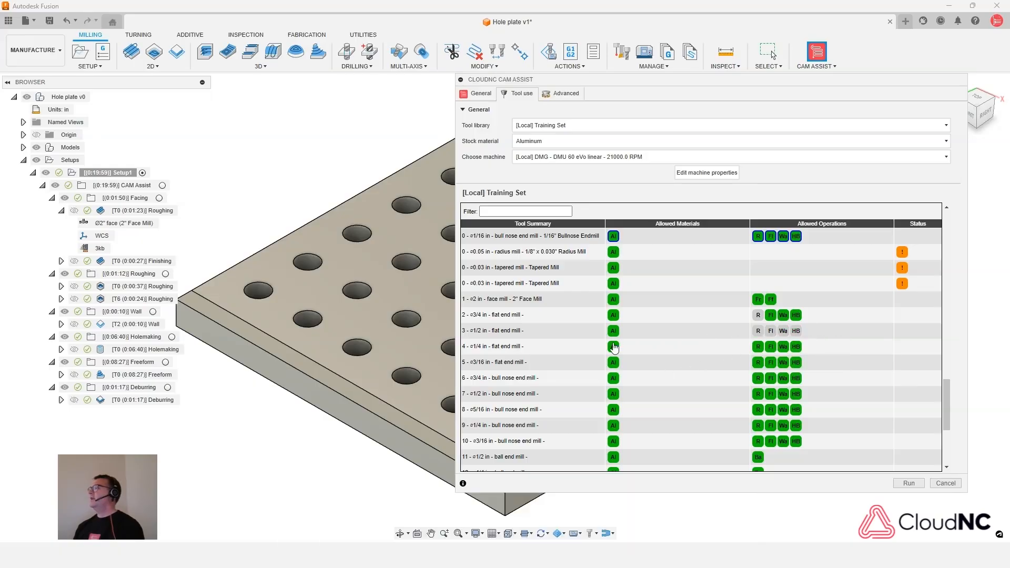
left_click(613, 332)
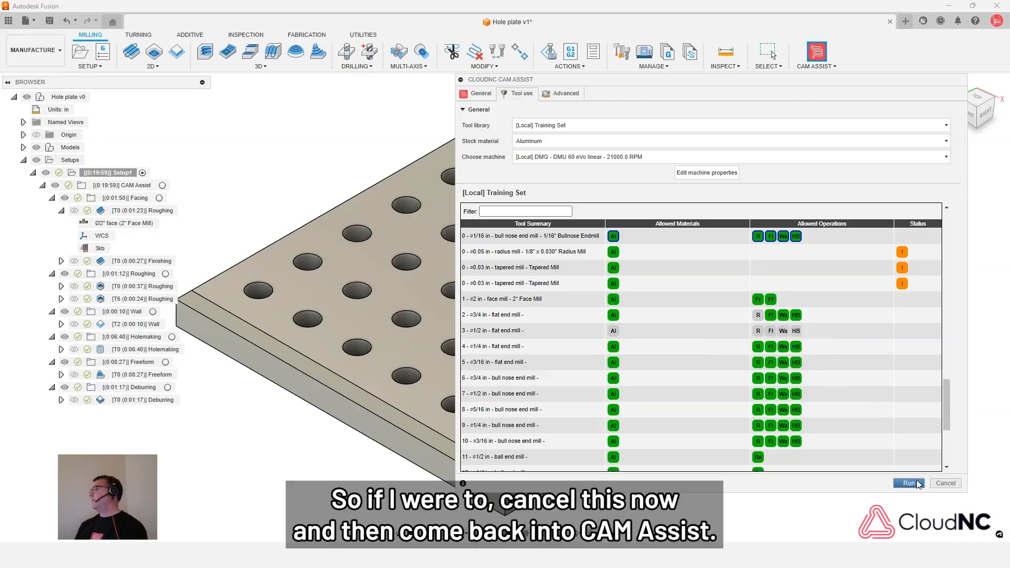
- Cancel and reopen CAM Assist, and check the disallowed operations and material of tool 3 in the tool use settings
left_click(946, 483)
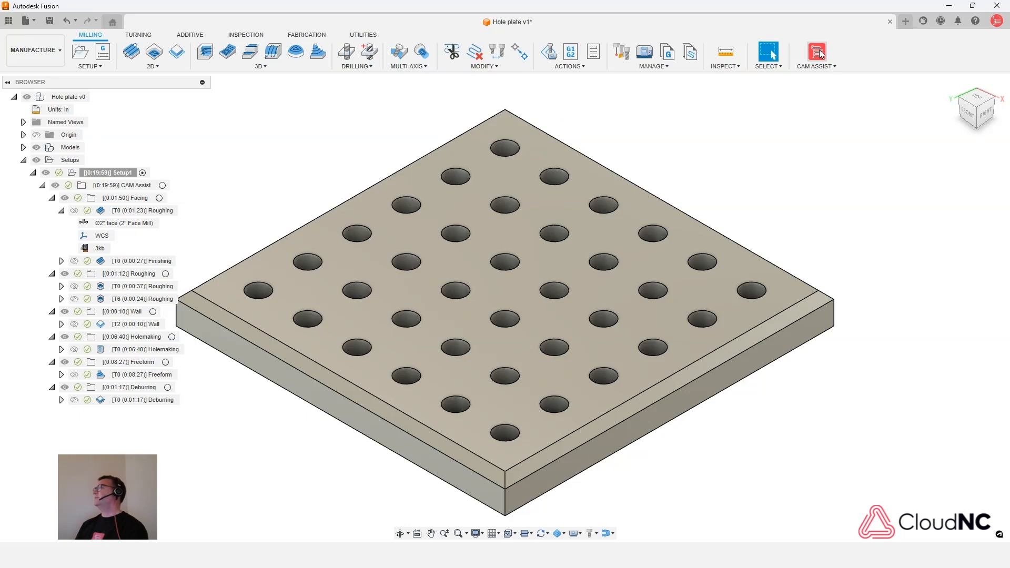
left_click(817, 52)
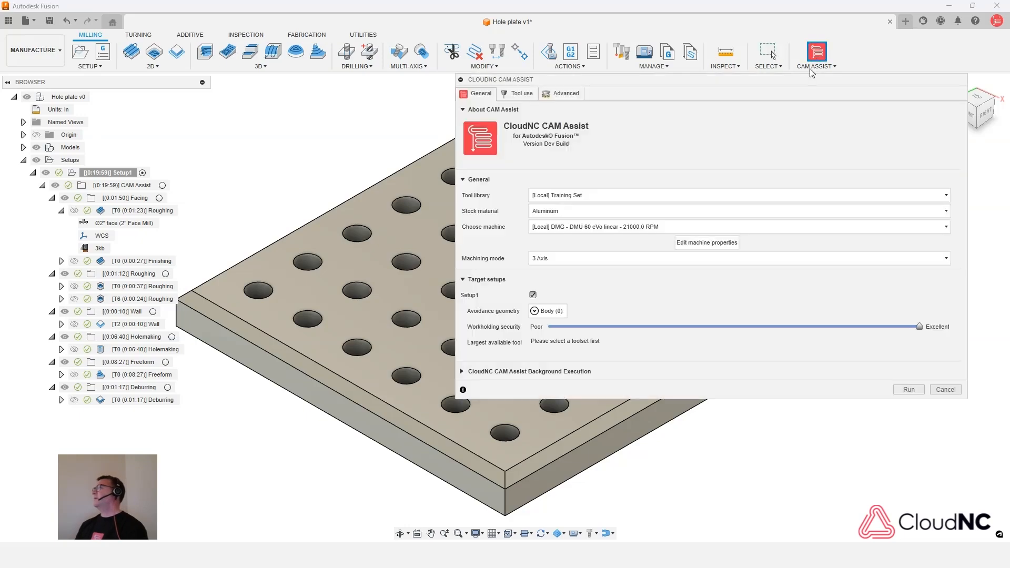
left_click(528, 95)
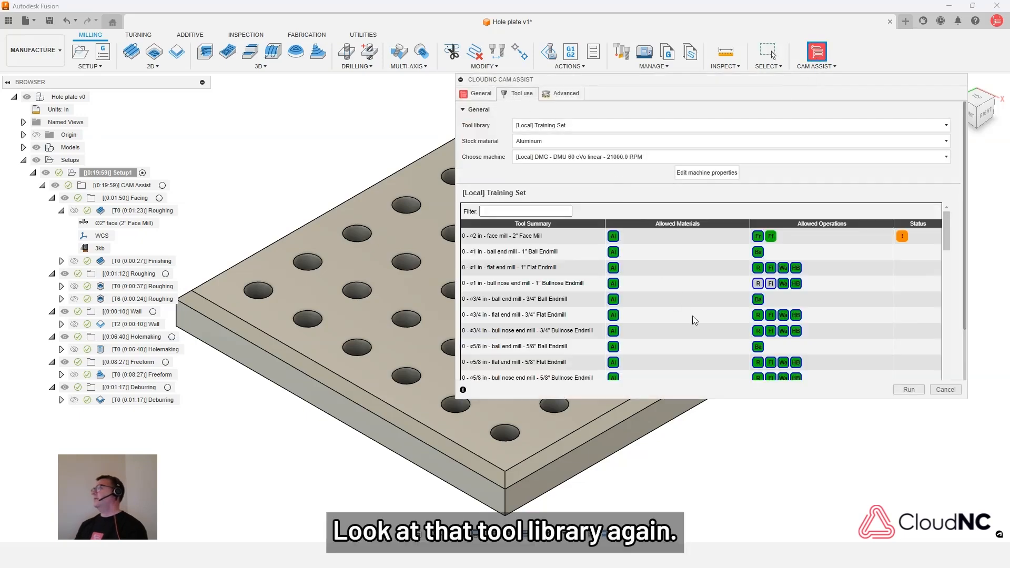
scroll(694, 319, "down", 10)
scroll(705, 315, "down", 5)
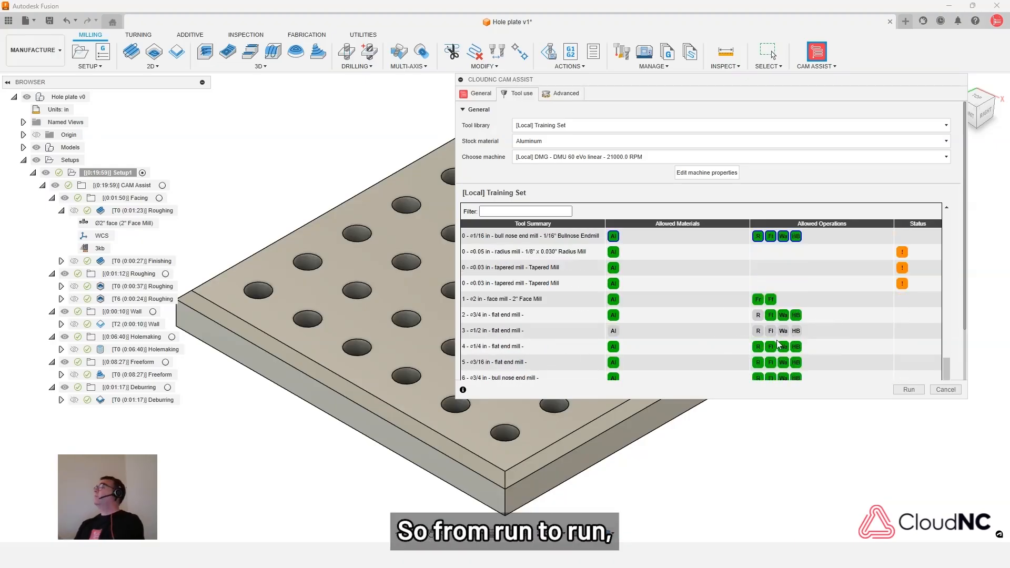
- Review the allowed materials and operations across the rest of the Training Set list and cancel CAM Assist
scroll(748, 310, "down", 3)
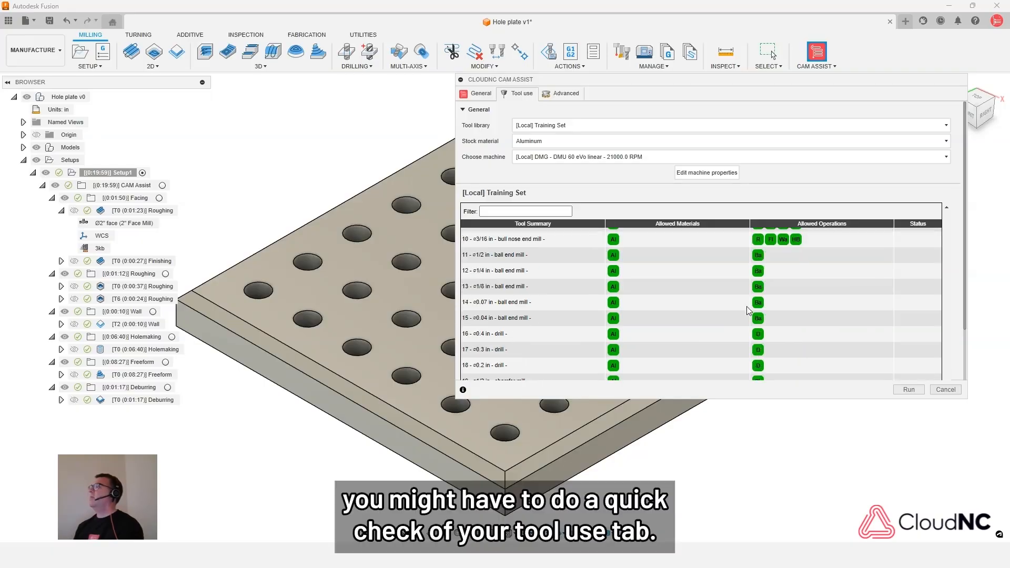
scroll(759, 330, "up", 12)
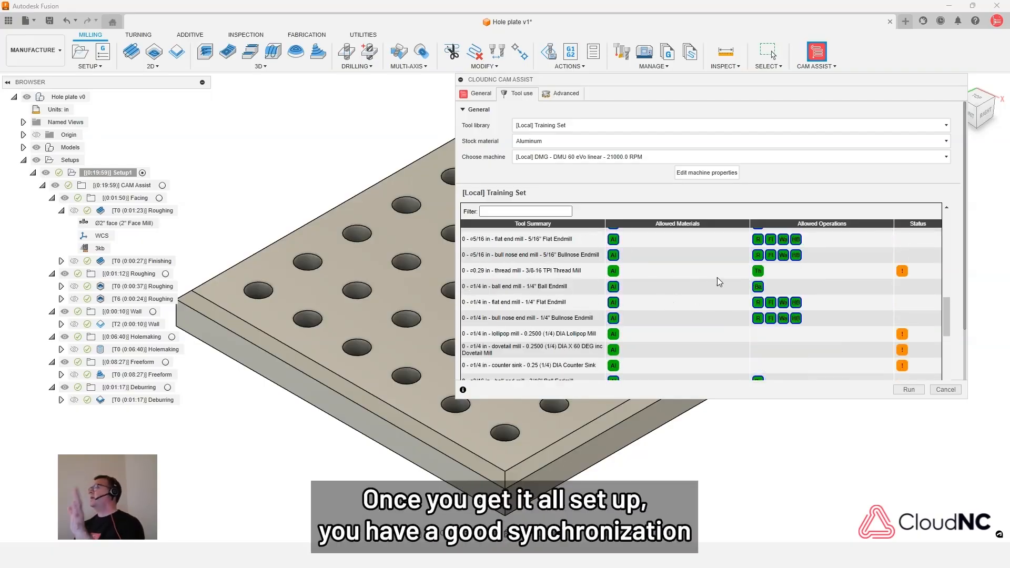
mouse_move(753, 291)
scroll(734, 285, "up", 10)
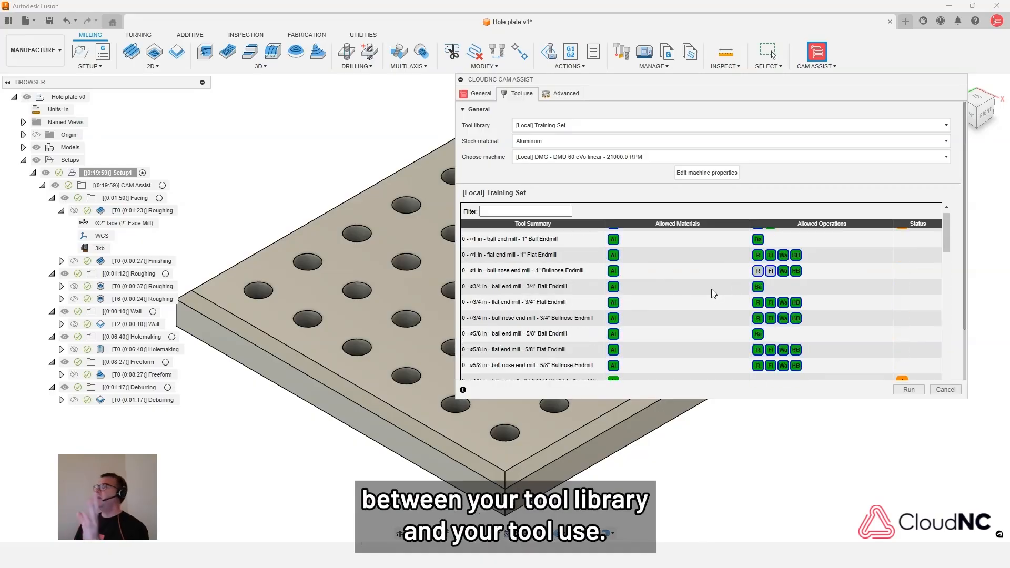
scroll(732, 273, "down", 3)
scroll(735, 275, "down", 2)
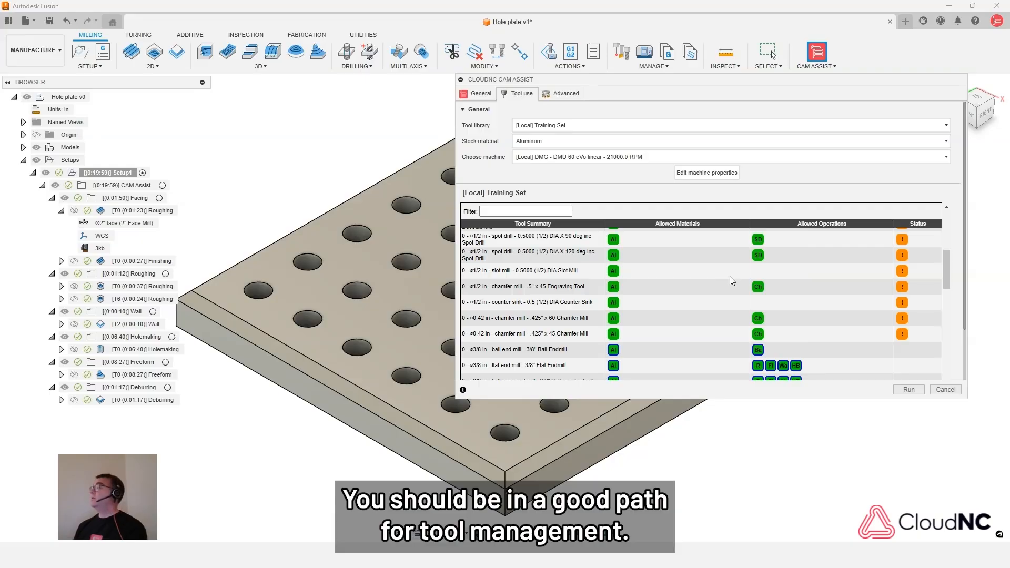
left_click(946, 390)
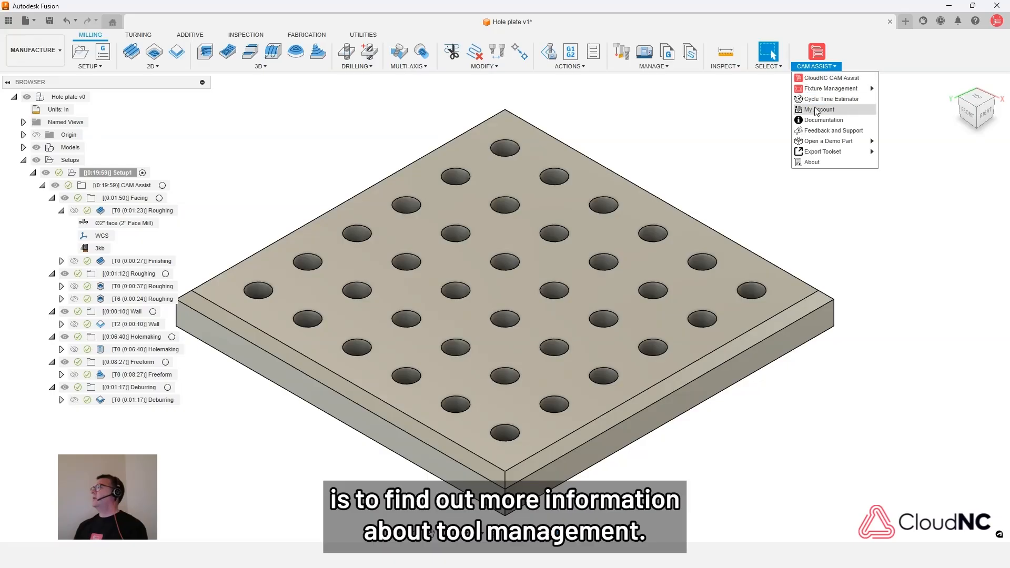
- Open the CAM Assist documentation in the browser, enlarge its window, and look through the user guide homepage's tool library and tooling guide topics
left_click(826, 122)
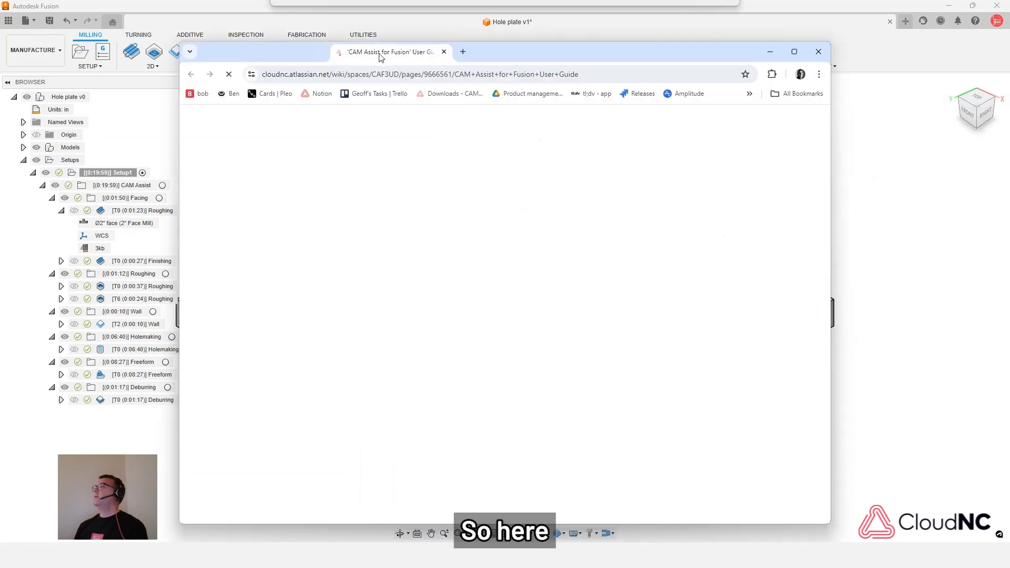
double_click(509, 58)
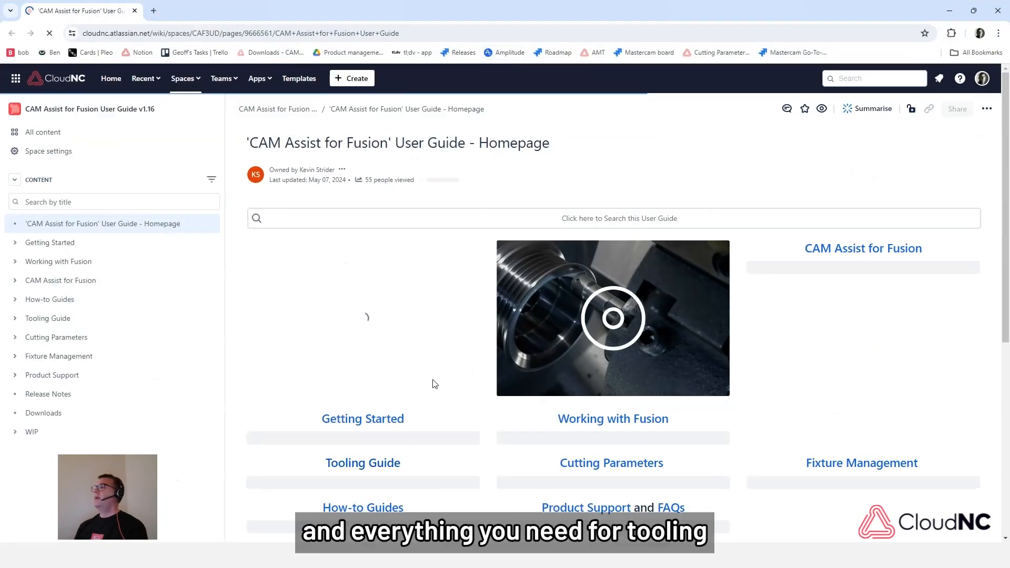
scroll(432, 386, "down", 2)
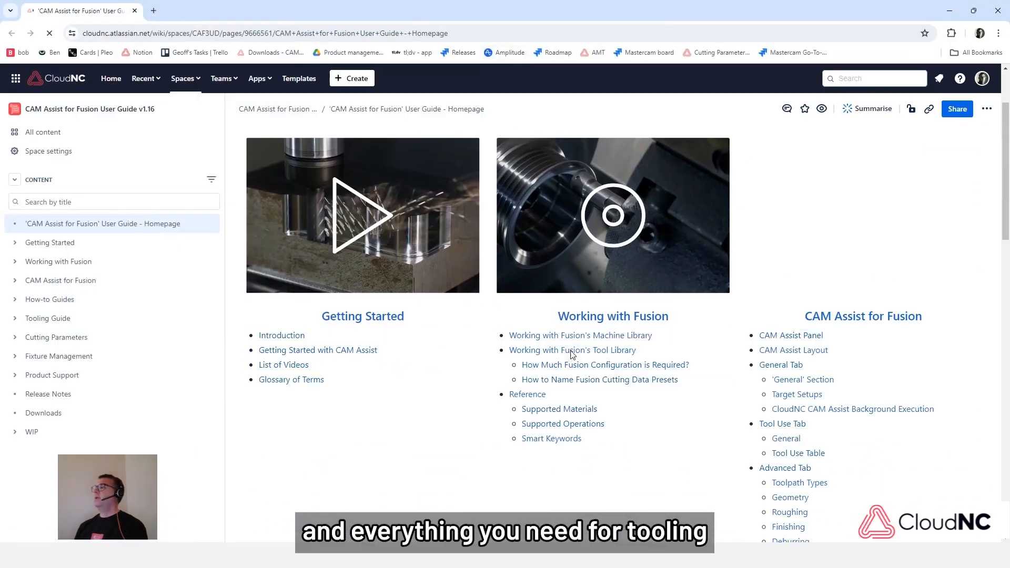
scroll(605, 336, "down", 8)
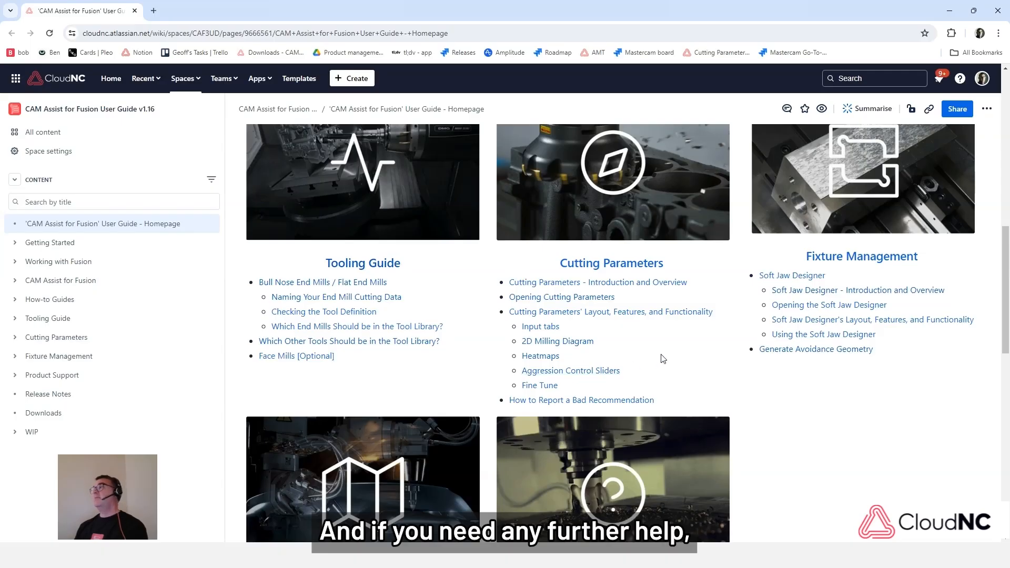
scroll(697, 322, "up", 2)
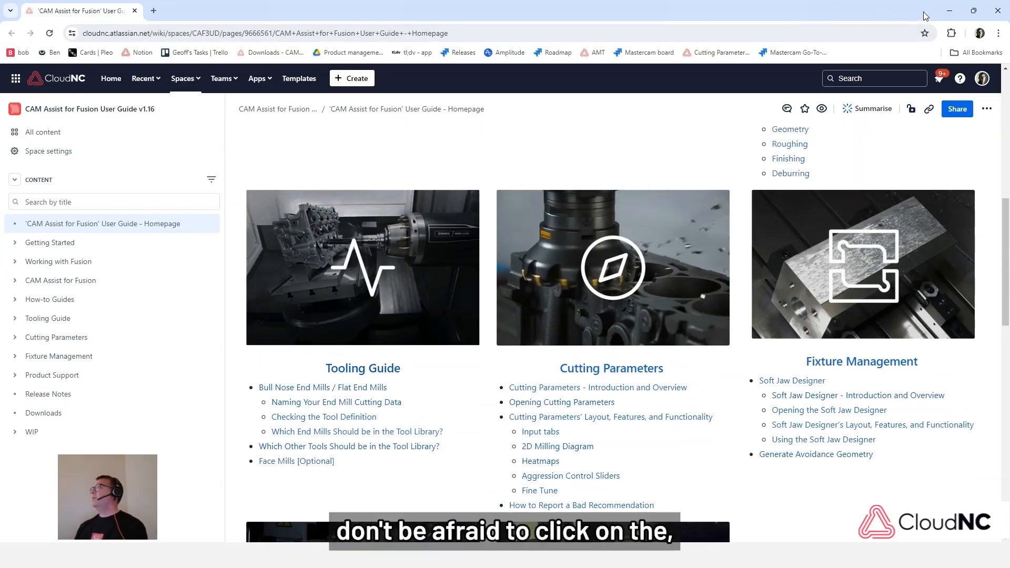
- Put the user guide away, return to Fusion, and show the CAM Assist commands that include Feedback and Support
left_click(946, 11)
left_click(815, 66)
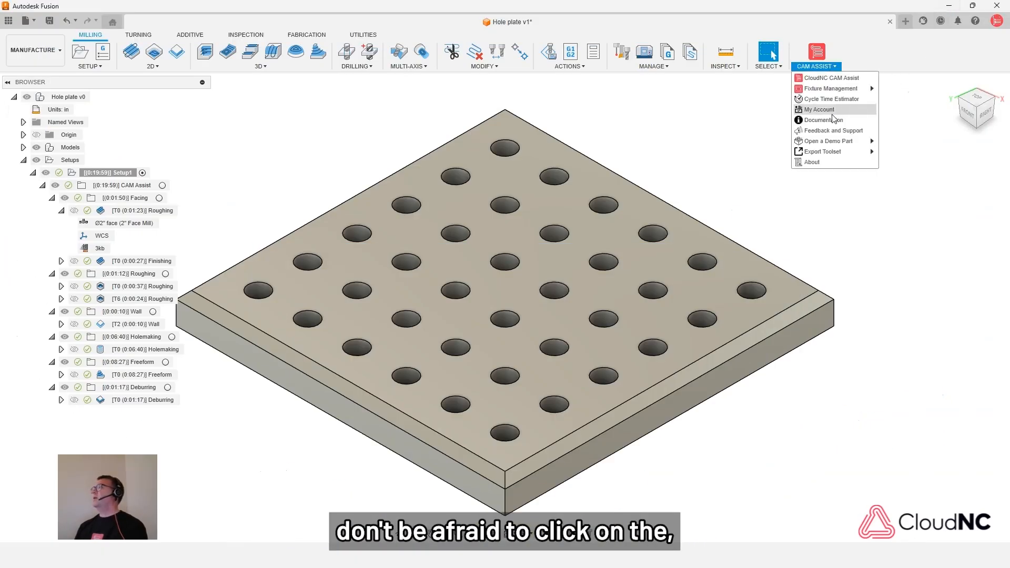